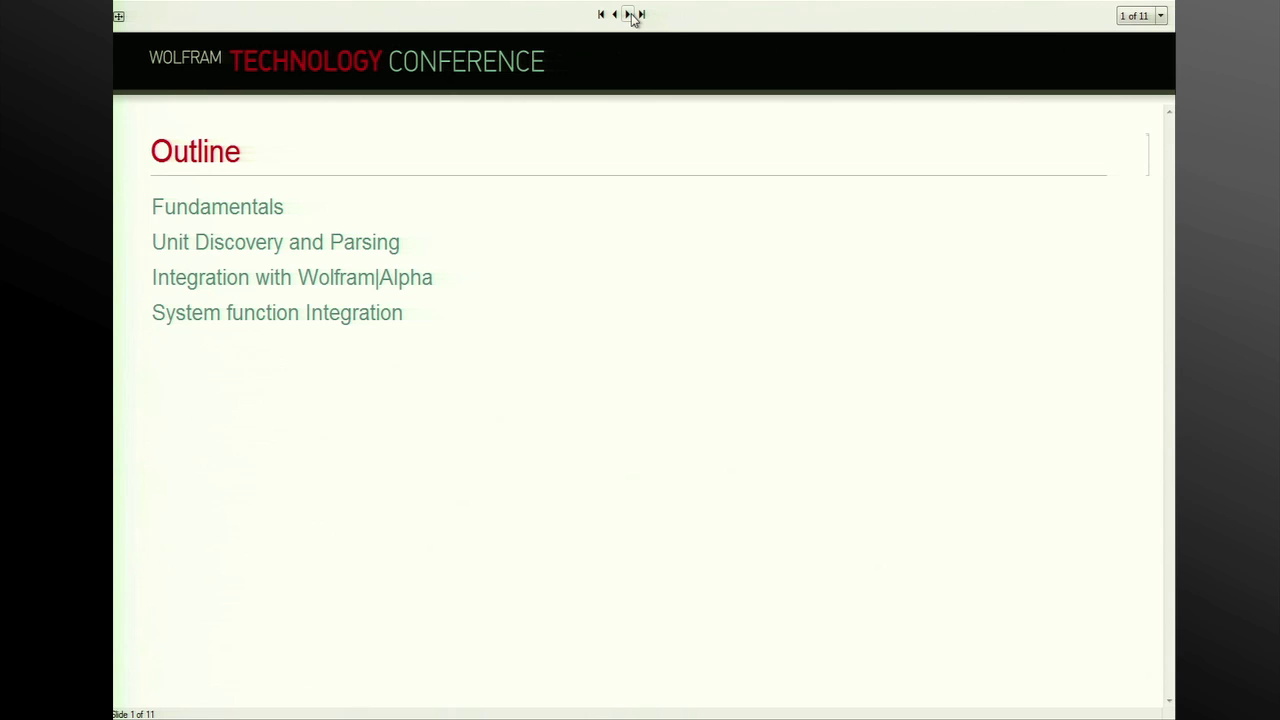
Go to the Fundamentals slide and evaluate Quantity[12, "Meters"], giving 12 m
left_click(628, 14)
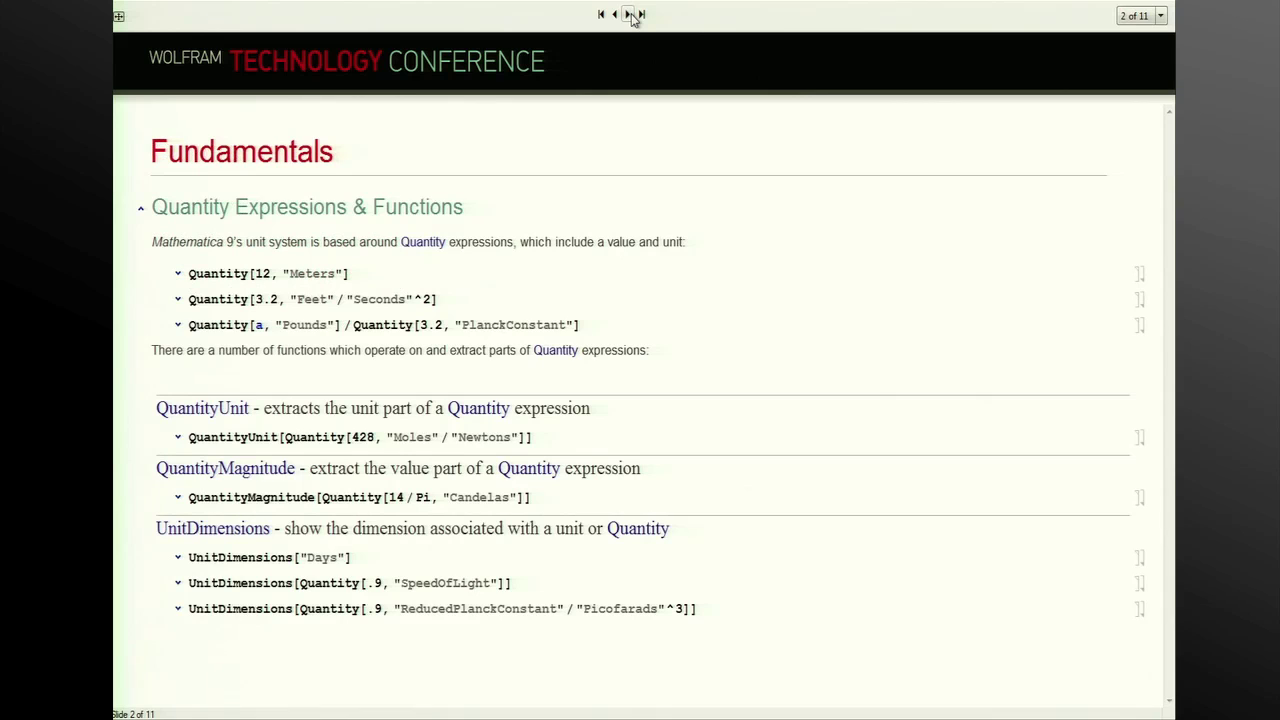
left_click(366, 274)
key("shift+Return")
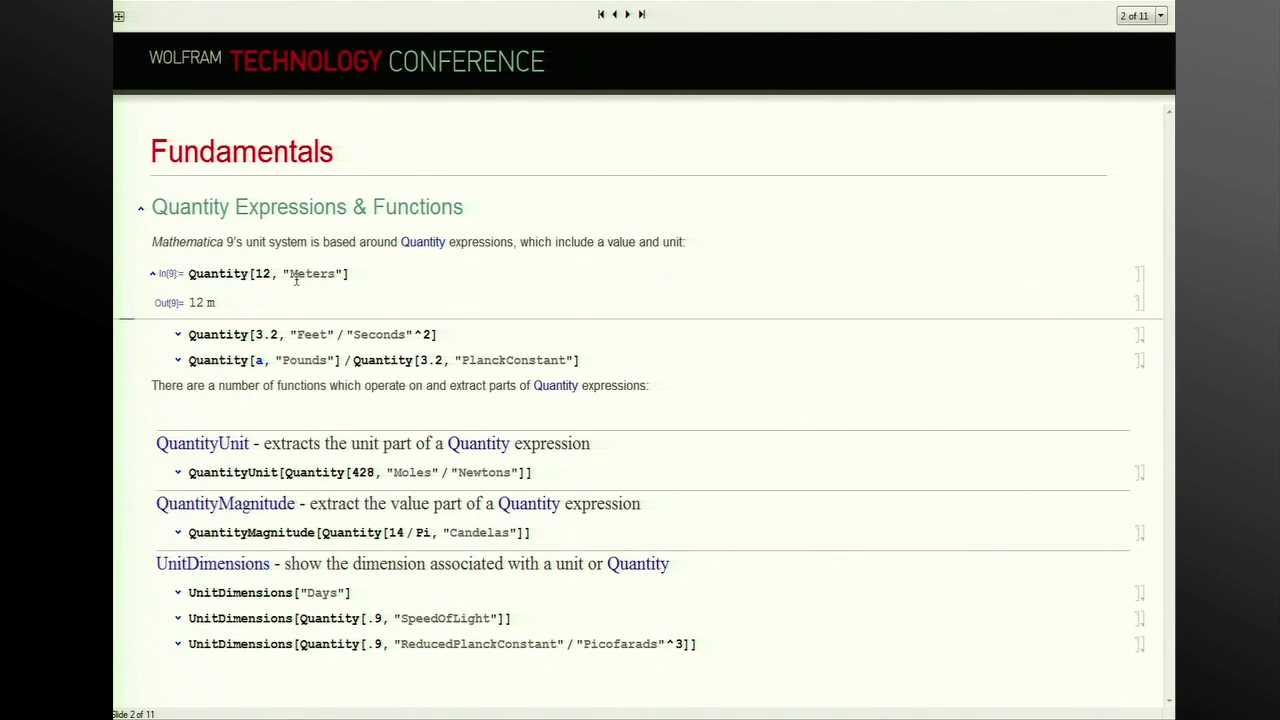
Evaluate the remaining Quantity examples, giving 3.2 ft/s² and 0.3125 a lb/h
mouse_move(214, 308)
left_click(459, 330)
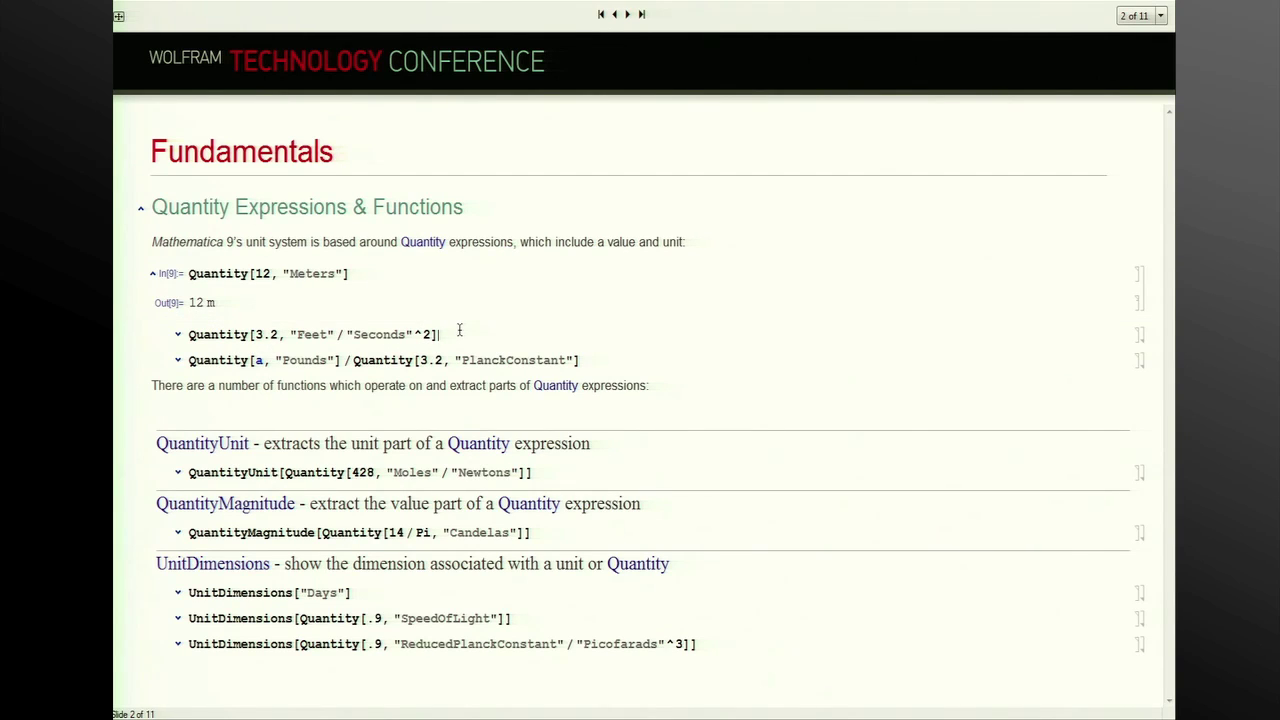
key("shift+Return")
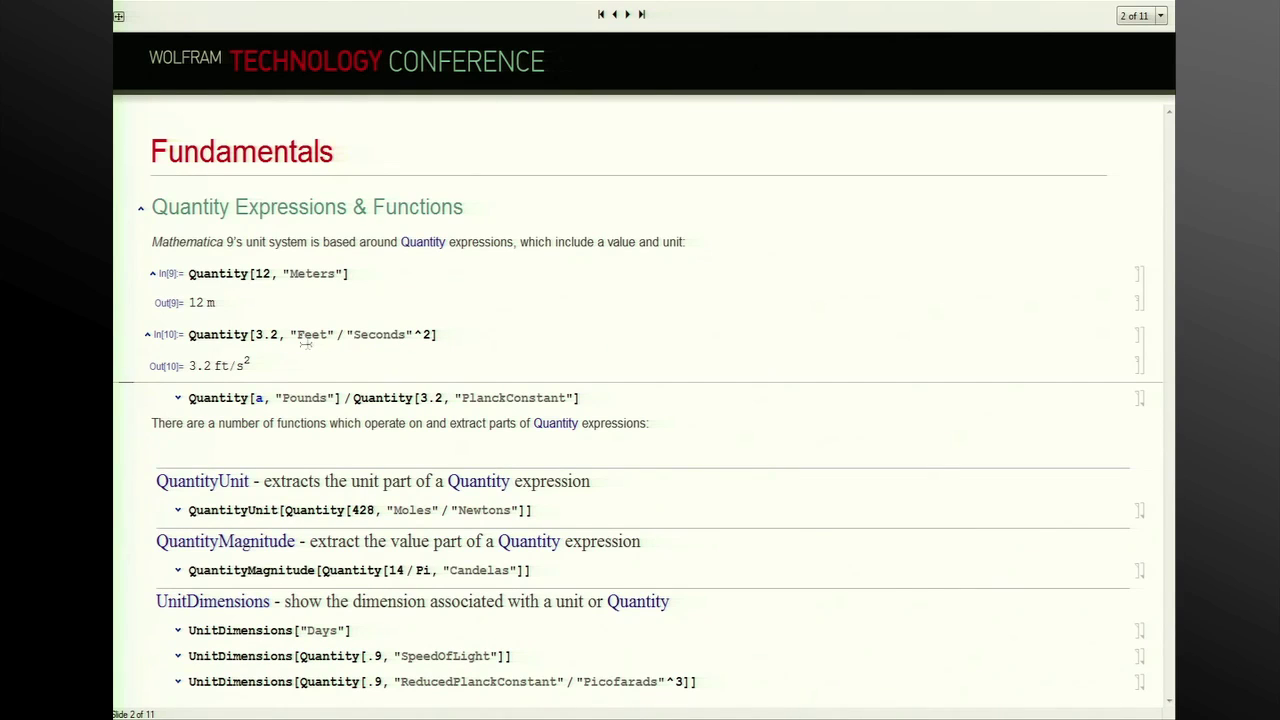
mouse_move(230, 370)
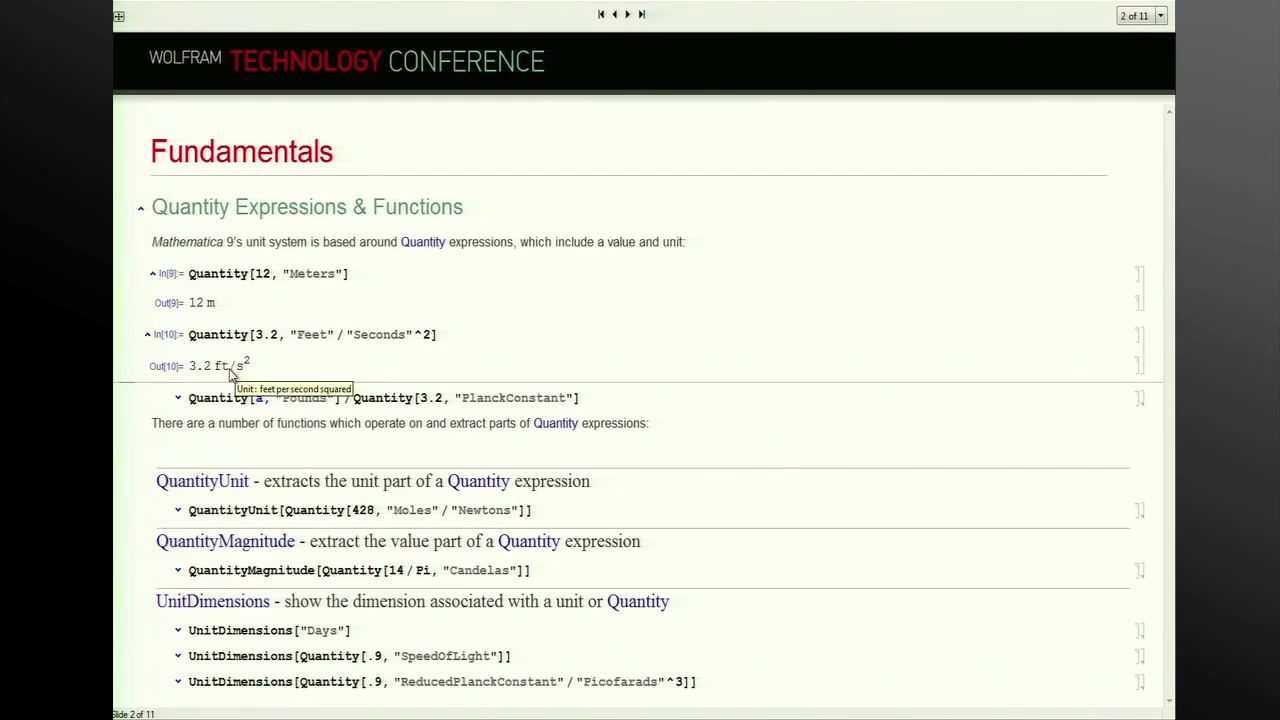
left_click(221, 397)
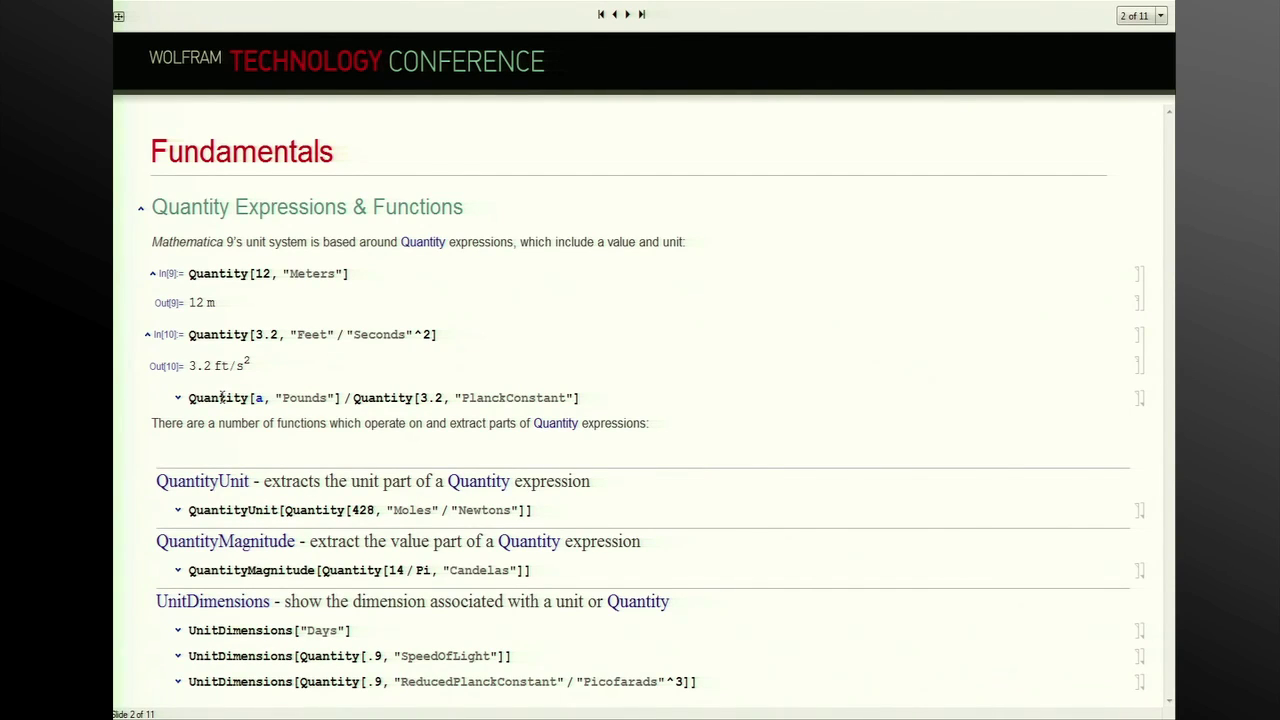
key("shift+Return")
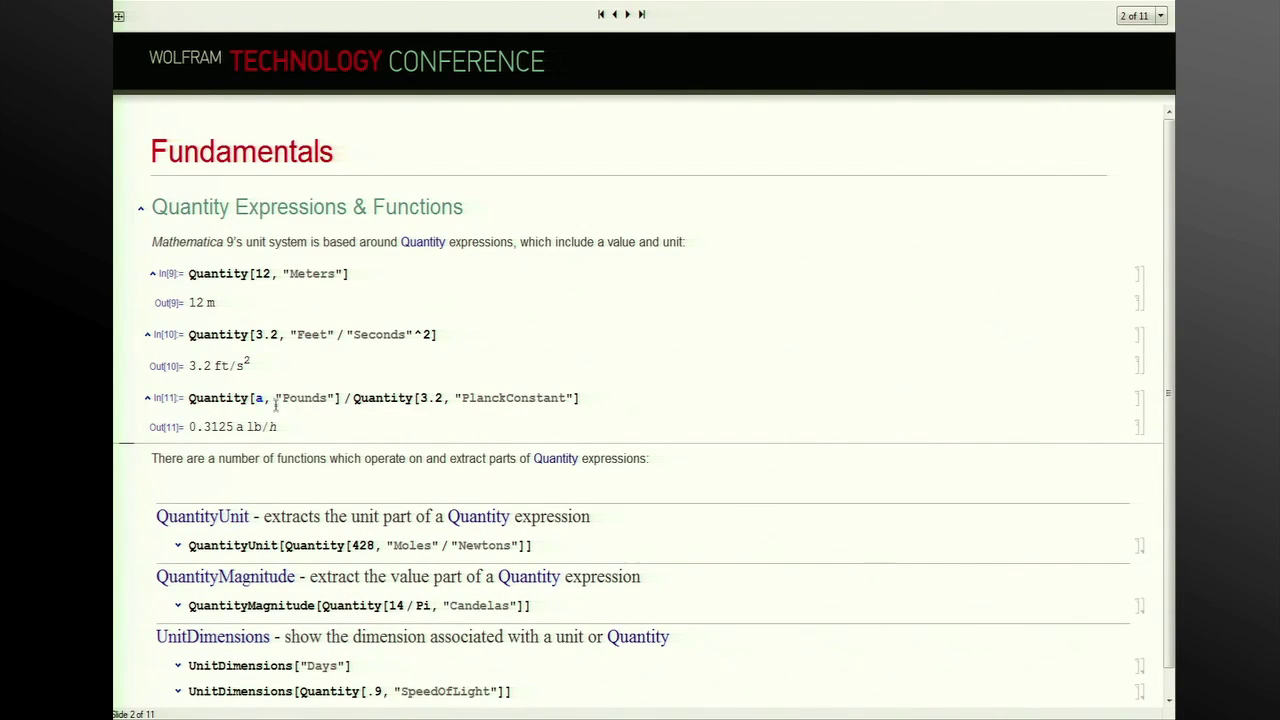
mouse_move(250, 437)
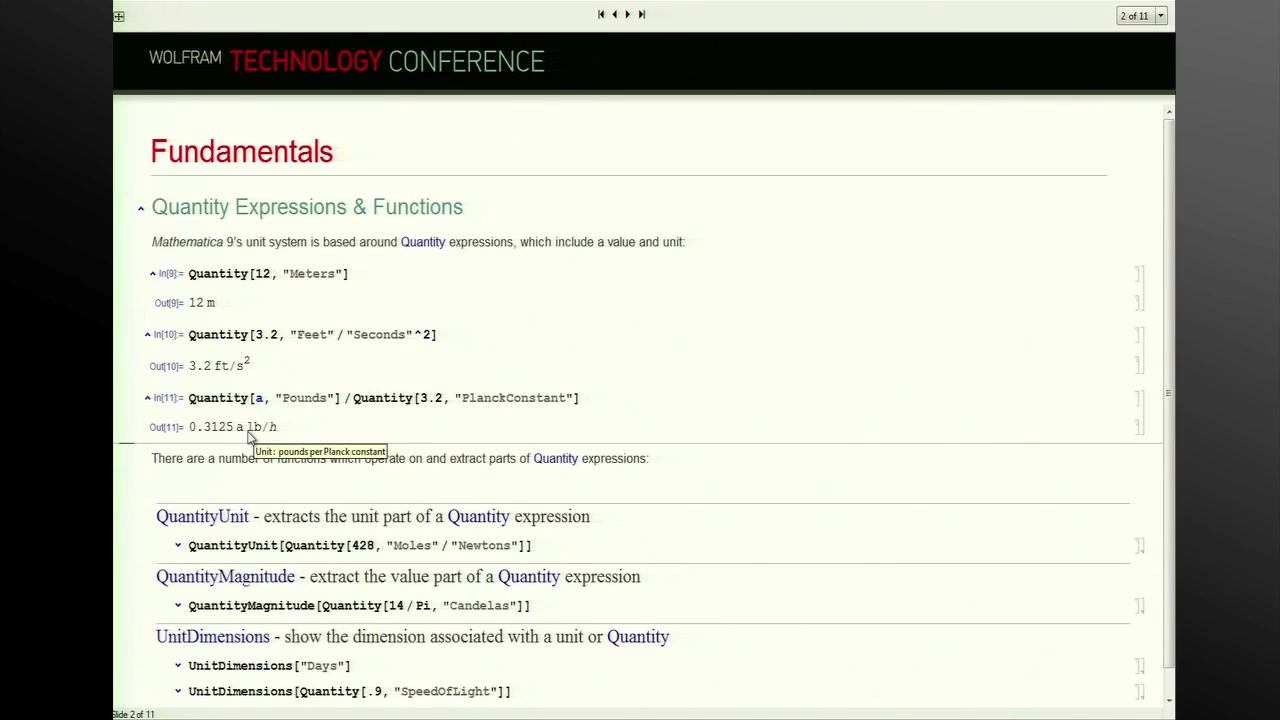
left_click(548, 545)
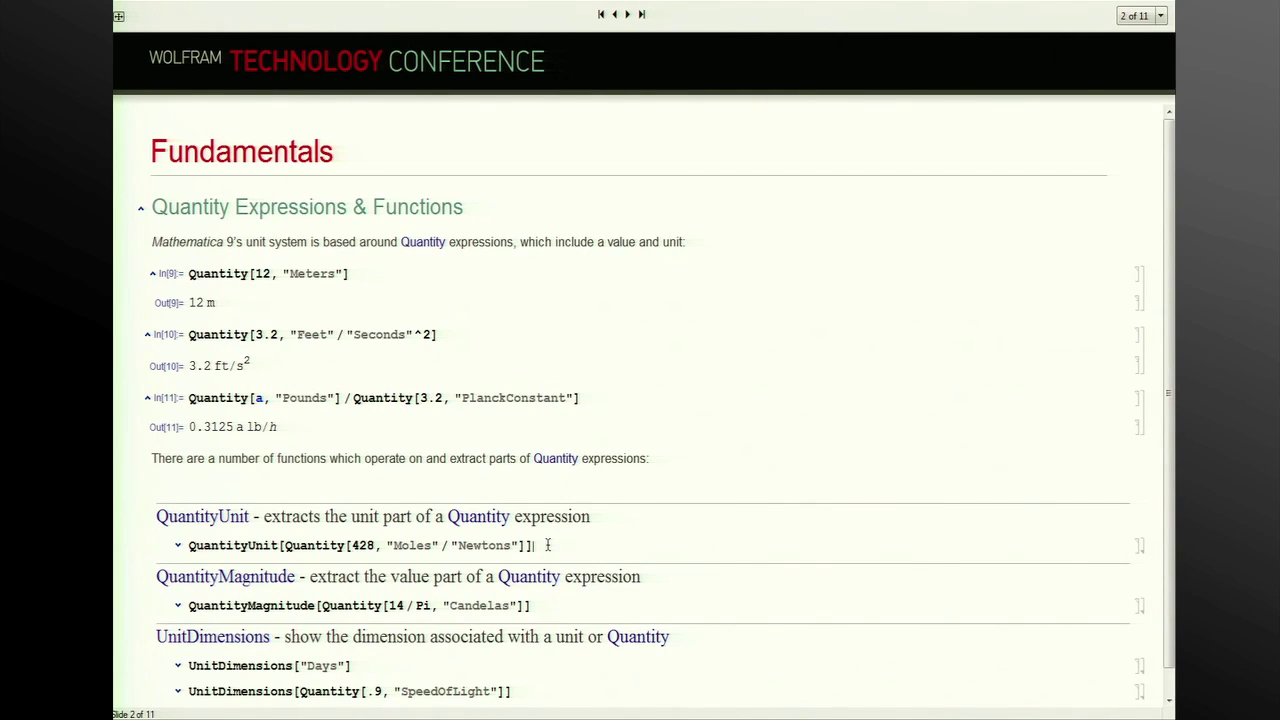
Evaluate the QuantityUnit example and the QuantityMagnitude example, which returns 14/π
key("shift+Return")
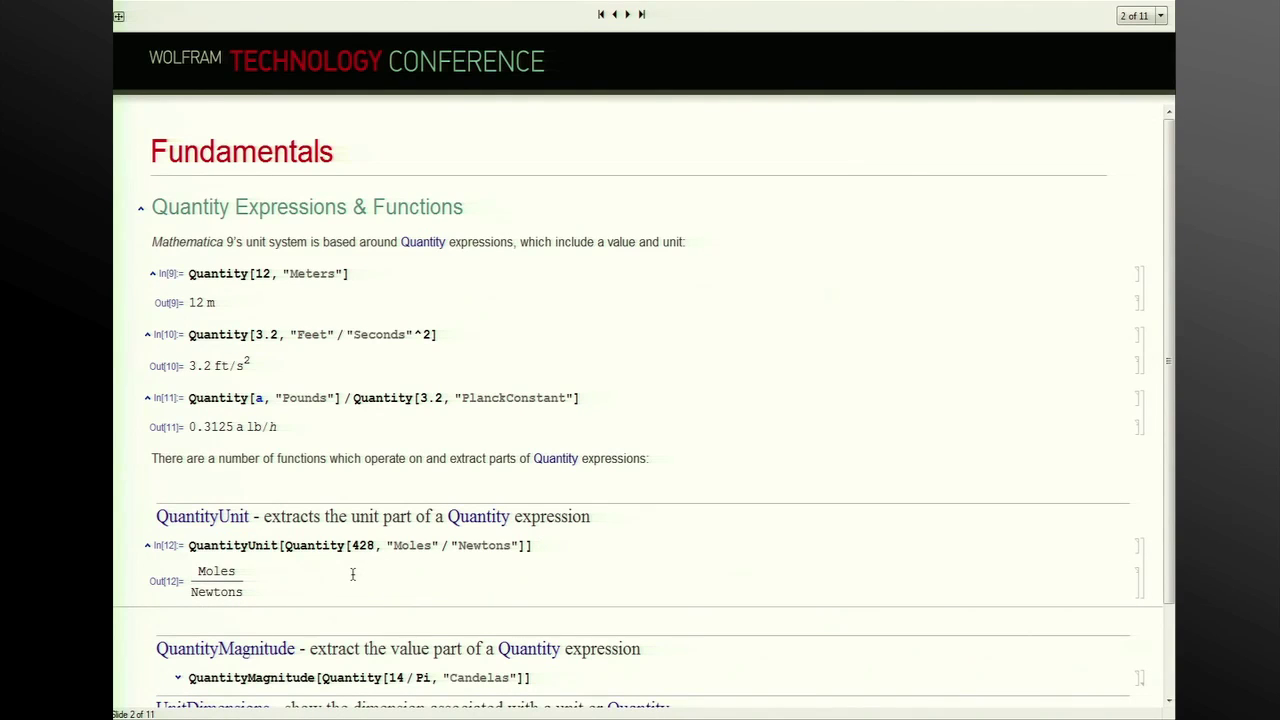
left_click(531, 677)
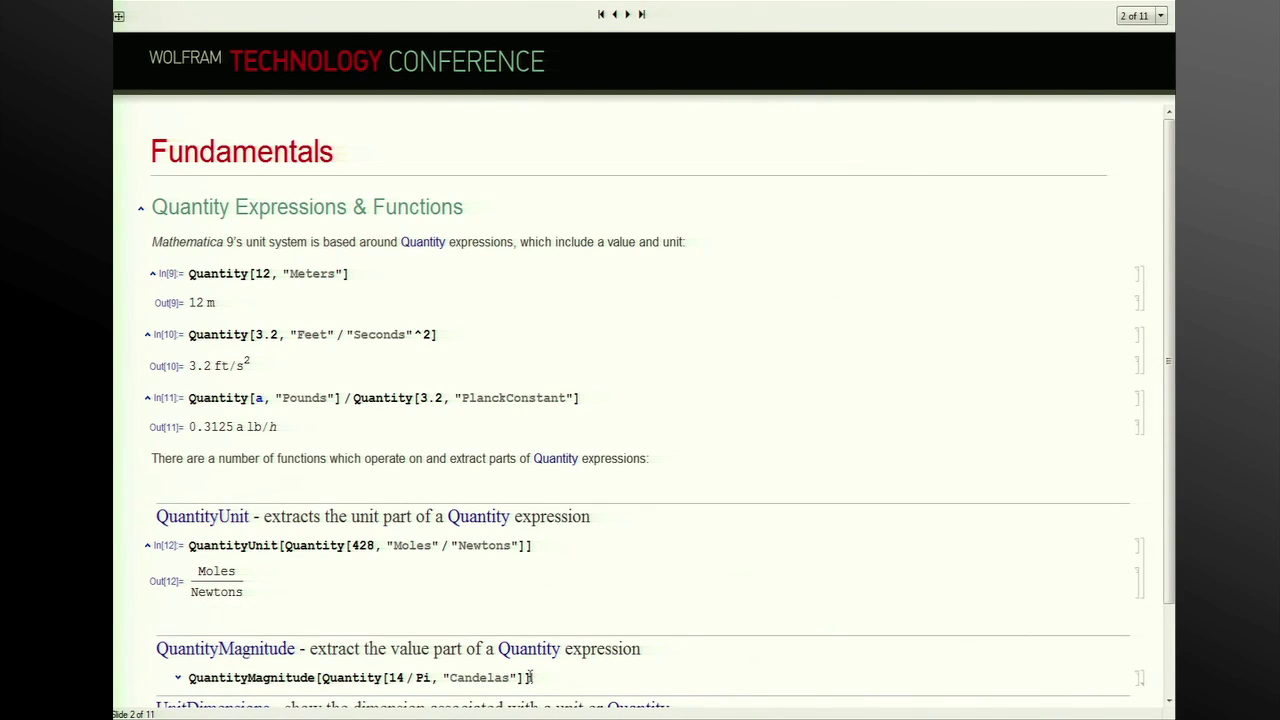
key("shift+Return")
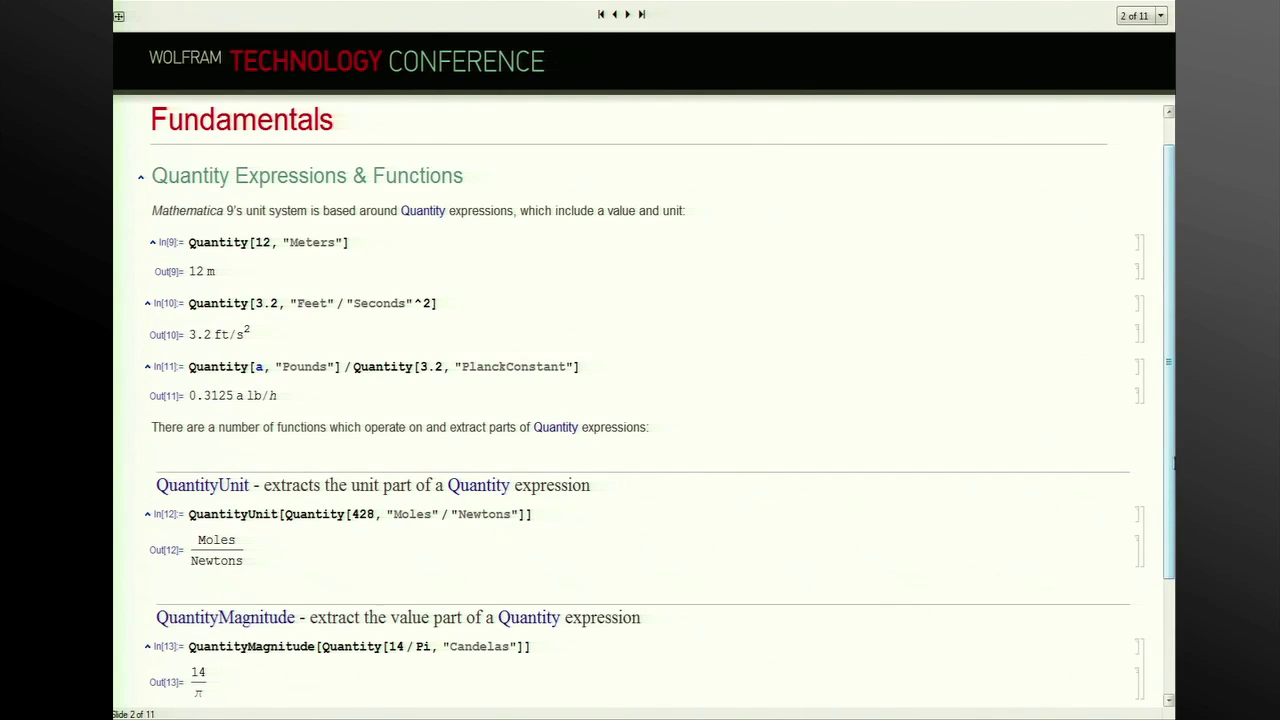
Replace "Newtons" with "Moles" in QuantityUnit and re-evaluate, returning Moles/Moles
scroll(1173, 462, "down", 2)
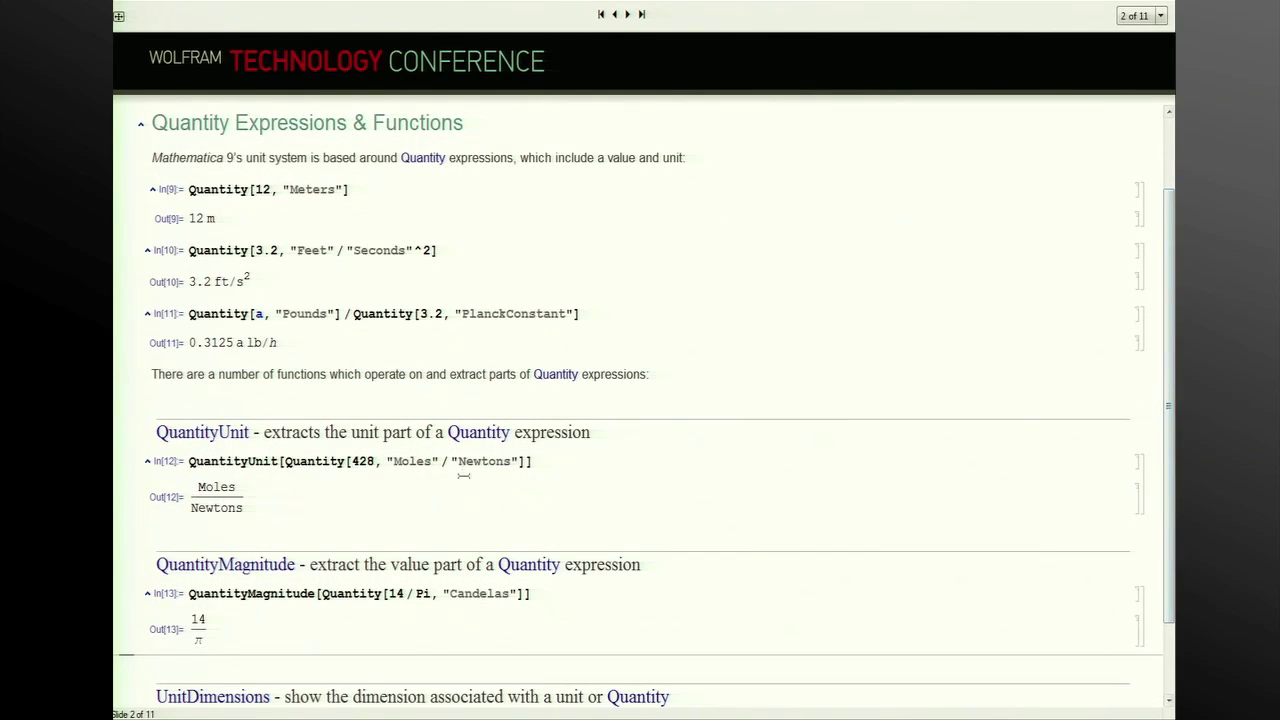
double_click(475, 462)
type("Moles")
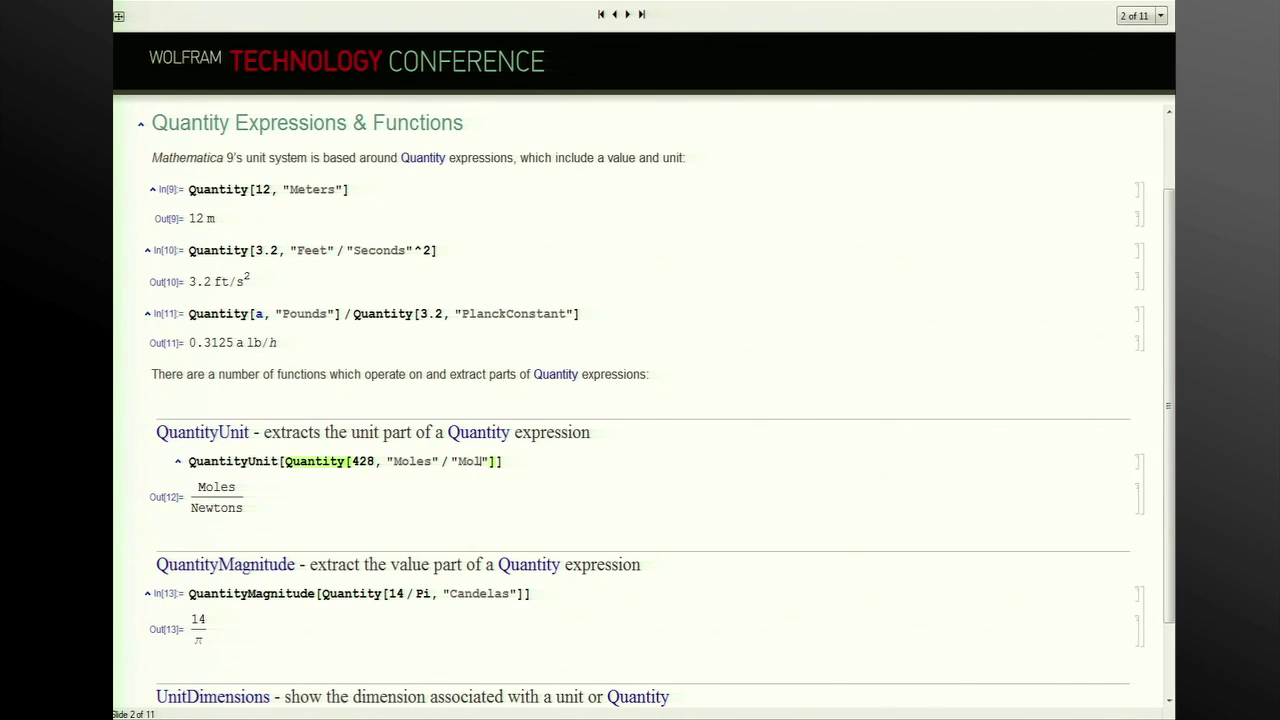
key("shift+Return")
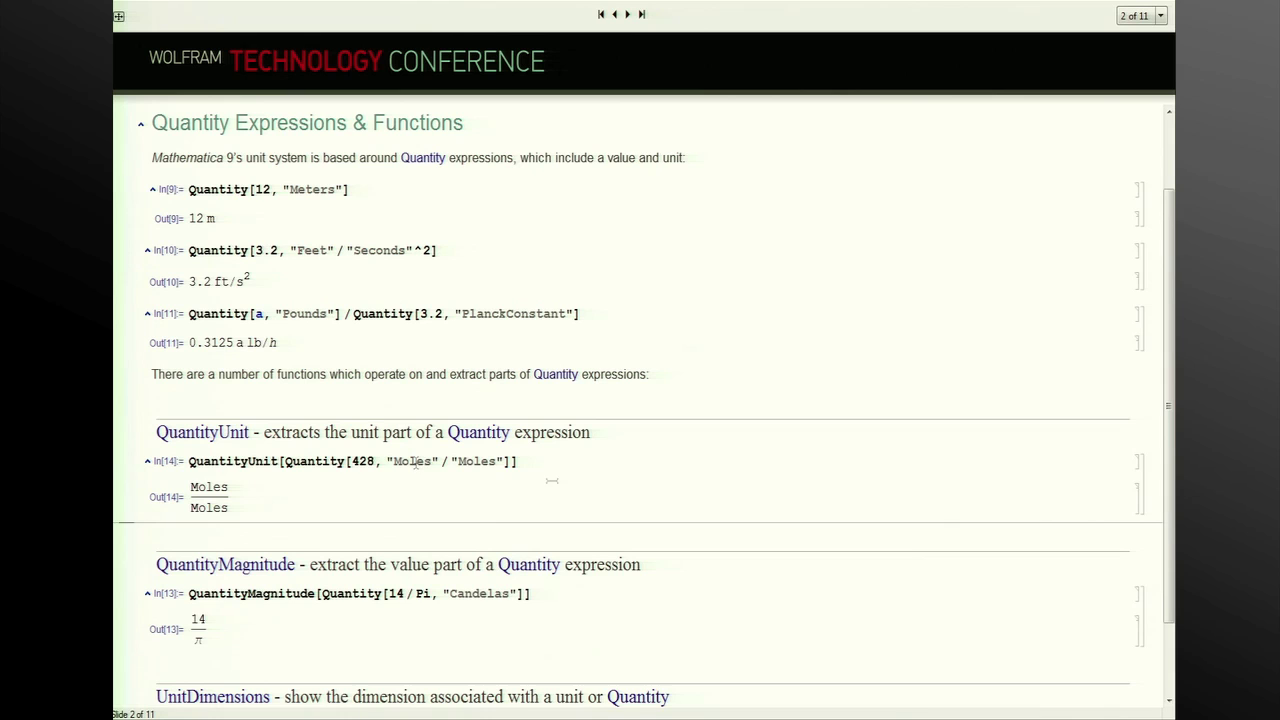
left_click_drag(1172, 383, 1172, 453)
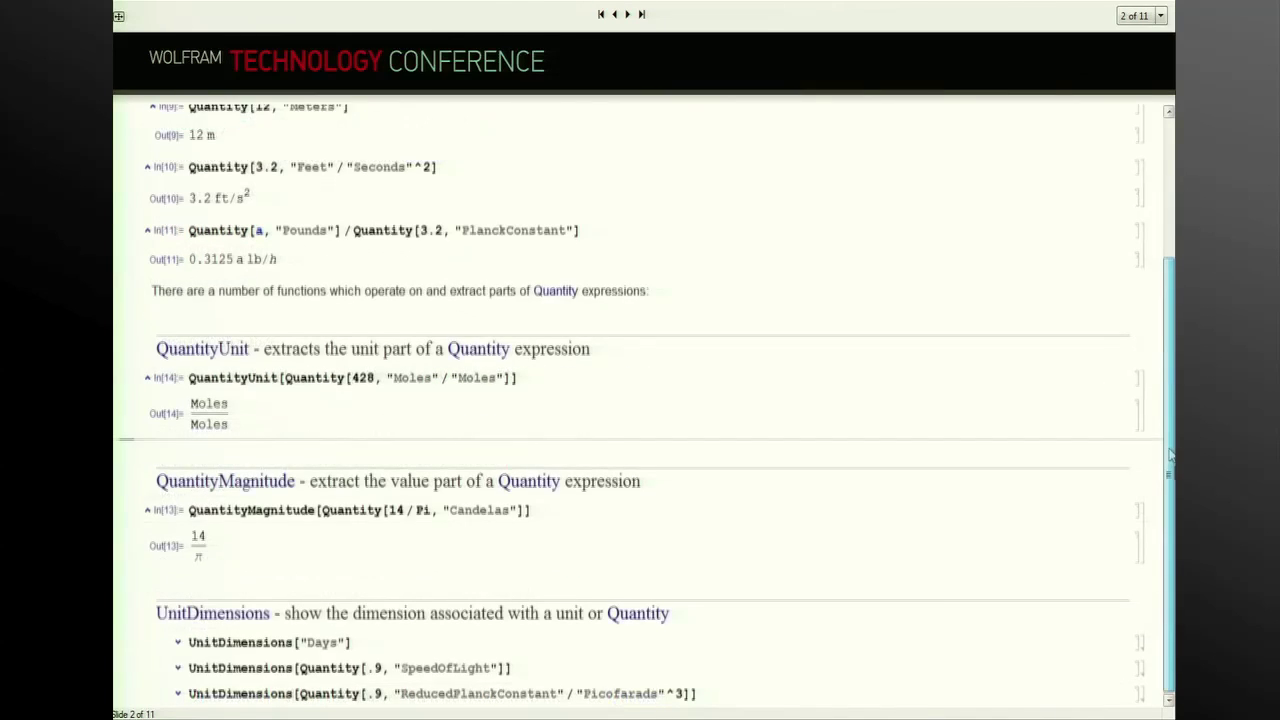
Evaluate UnitDimensions for Days, SpeedOfLight and ReducedPlanckConstant/Picofarads³, then advance to slide 3
left_click(369, 641)
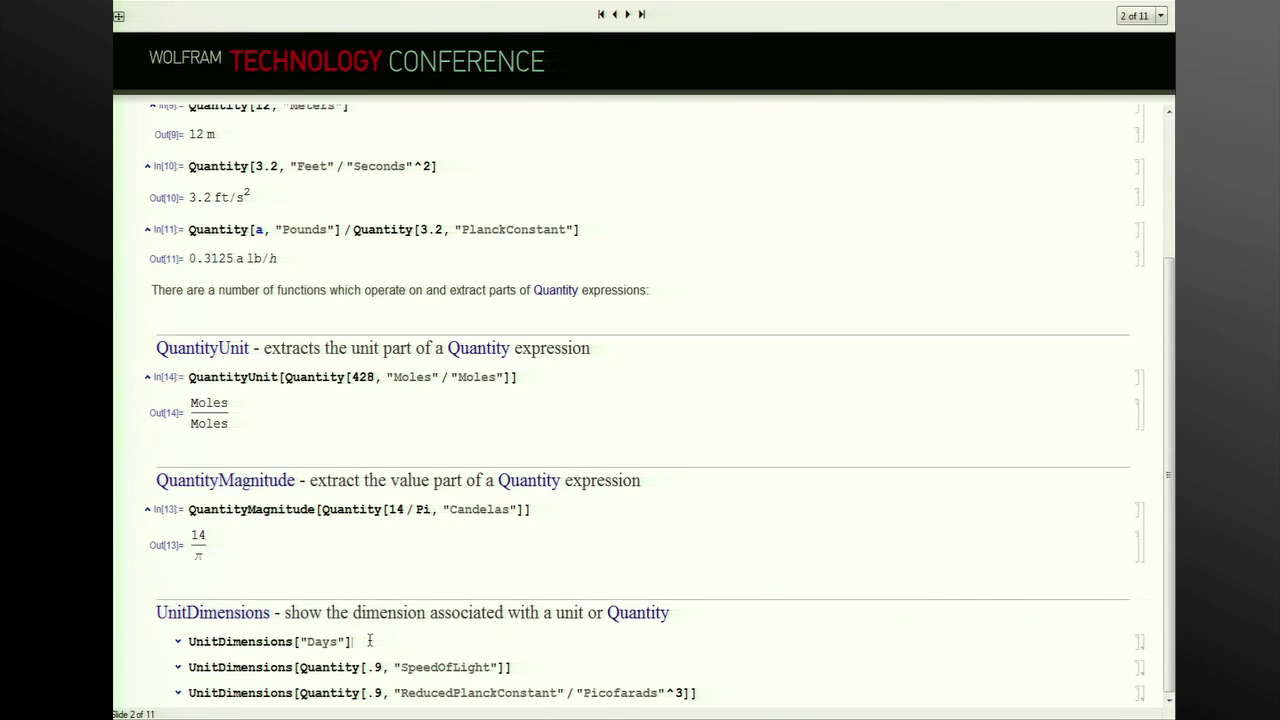
key("shift+Return")
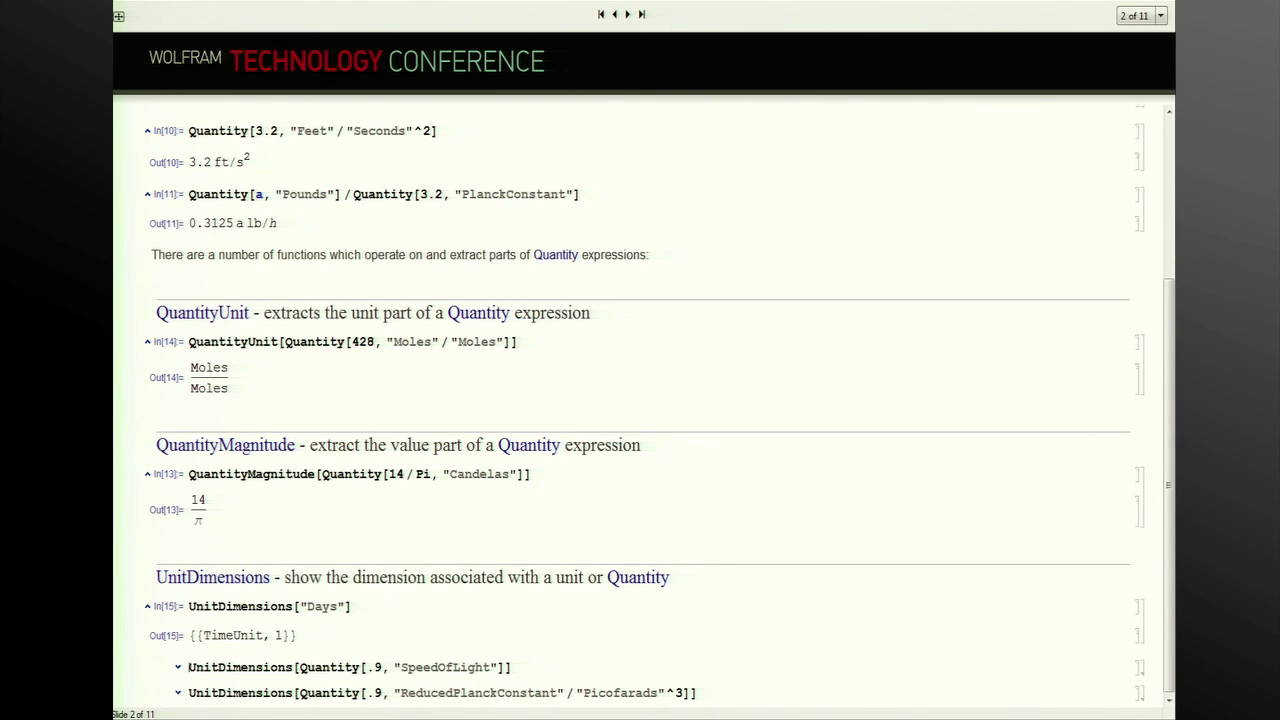
key("shift+Return")
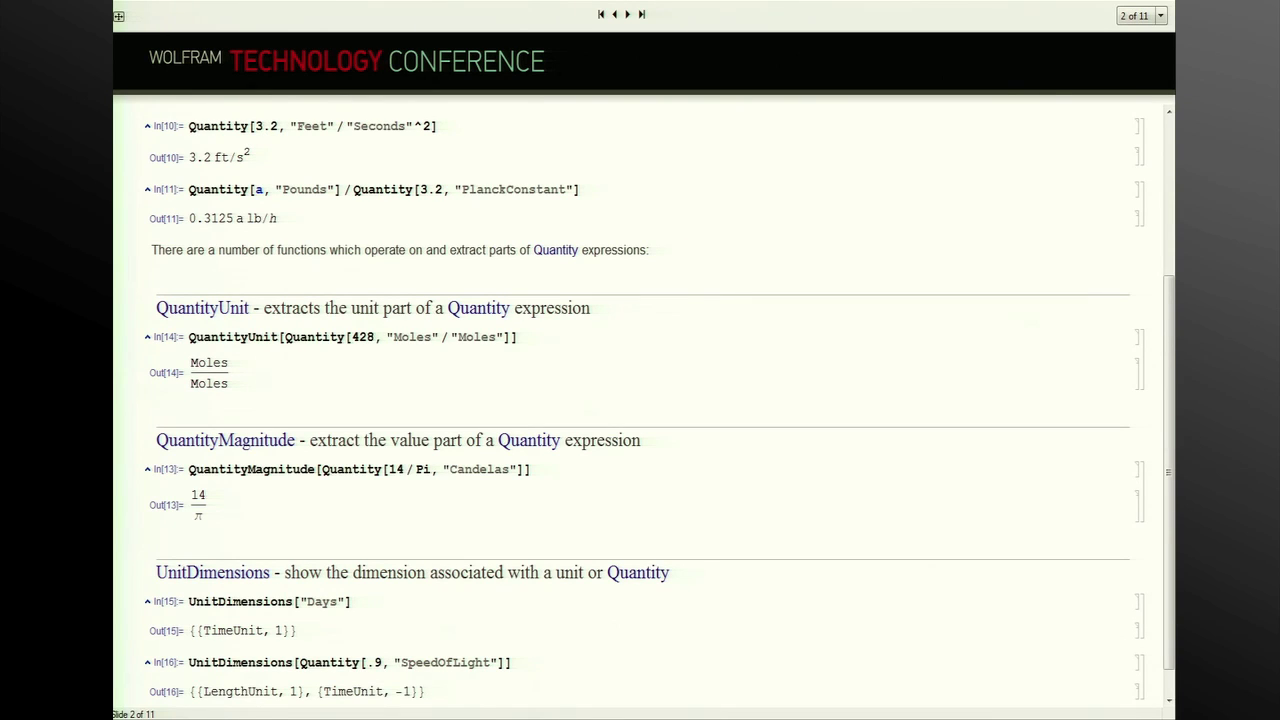
scroll(660, 400, "down", 1)
key("shift+Return")
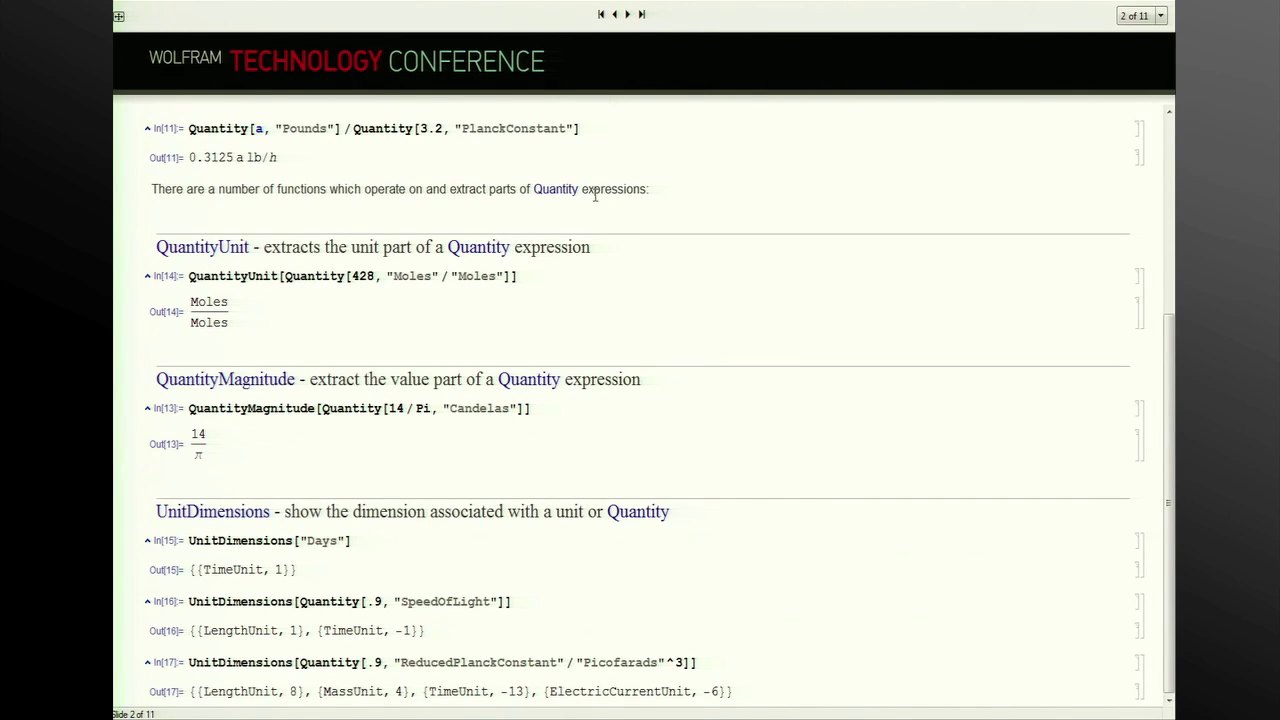
left_click(628, 15)
Convert 13.2 ounces to grams, then change it to 13 ounces, giving 589670081/1600000 g
left_click(531, 327)
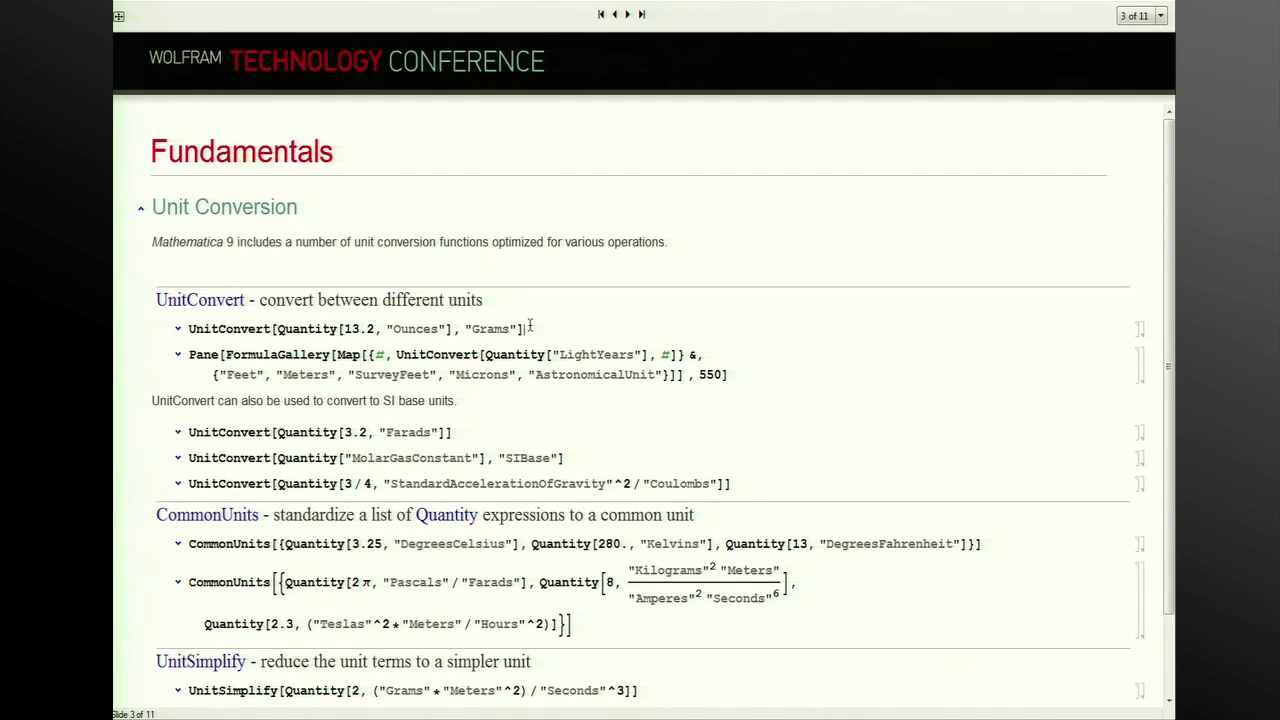
key("shift+Return")
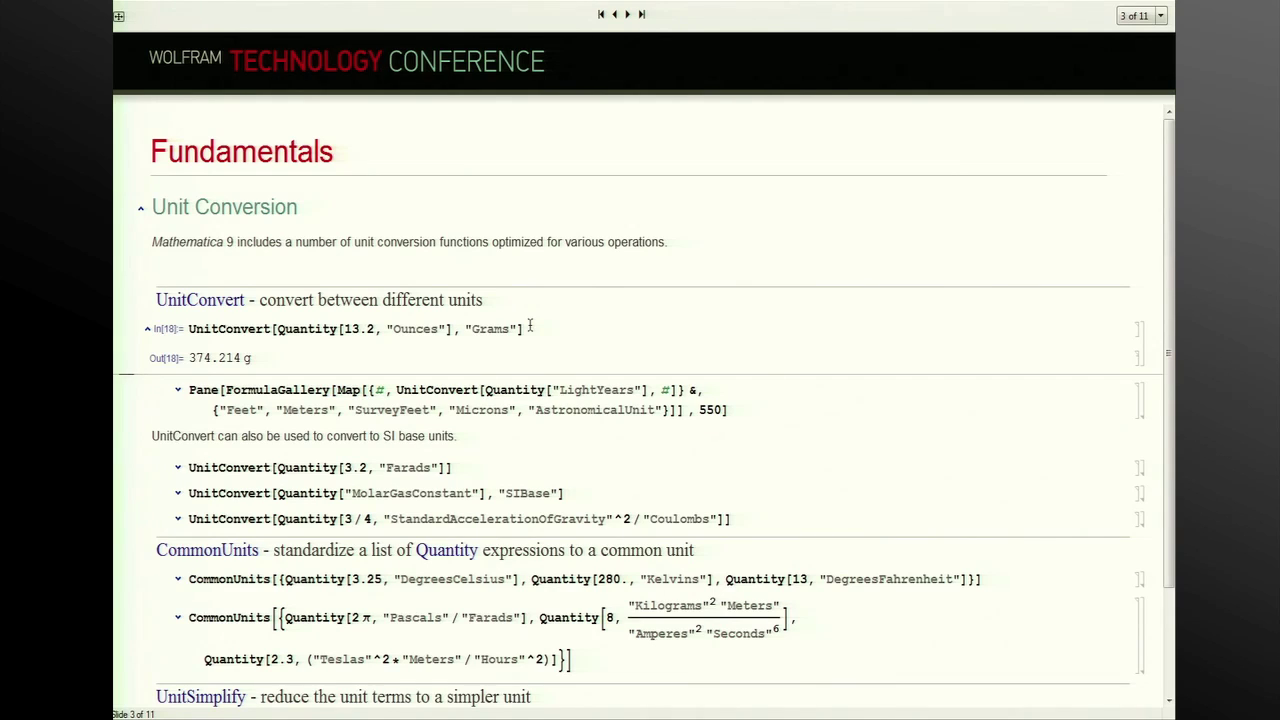
left_click(365, 332)
key("BackSpace")
key("BackSpace")
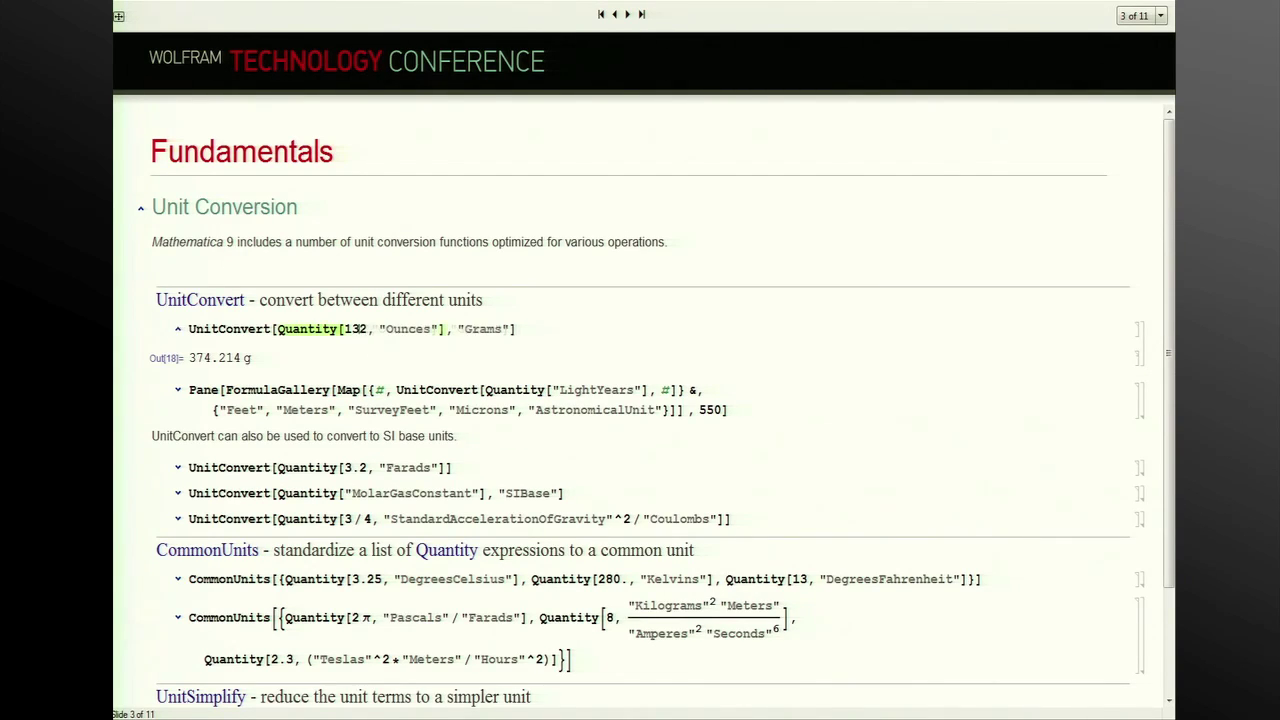
key("shift+Return")
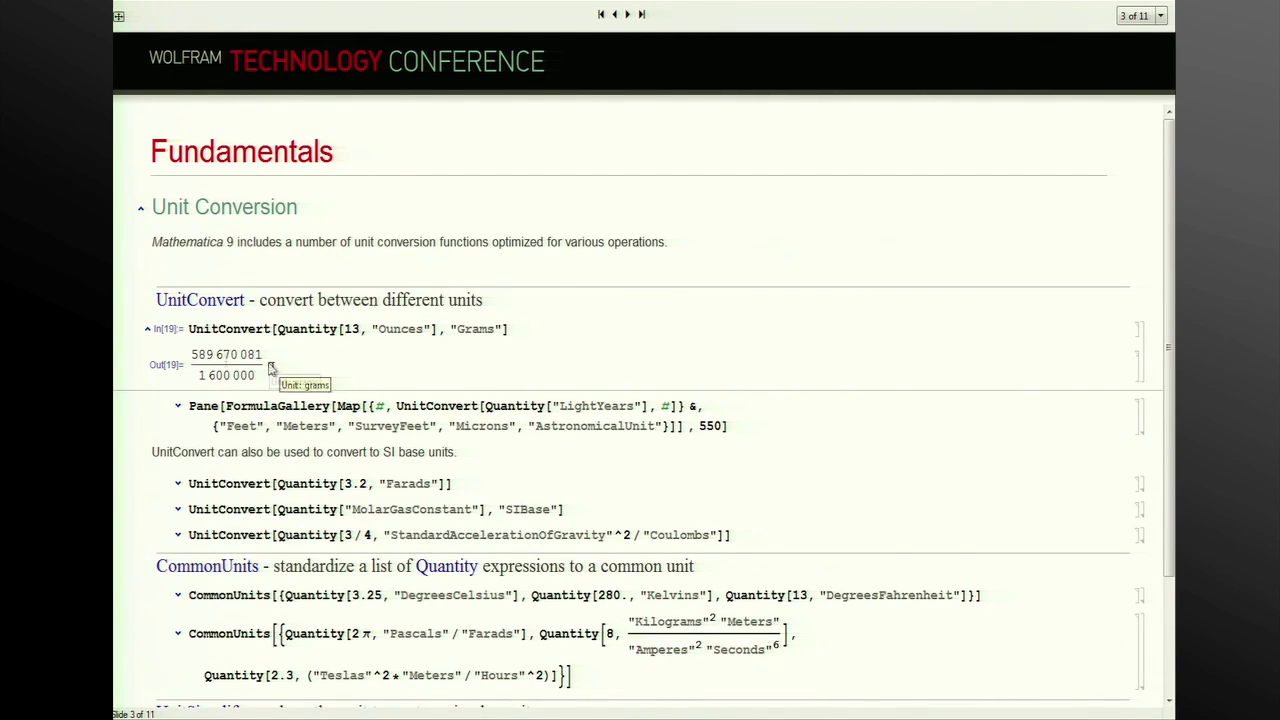
Evaluate the light-year gallery showing feet, meters, survey feet, microns and astronomical units
left_click(374, 407)
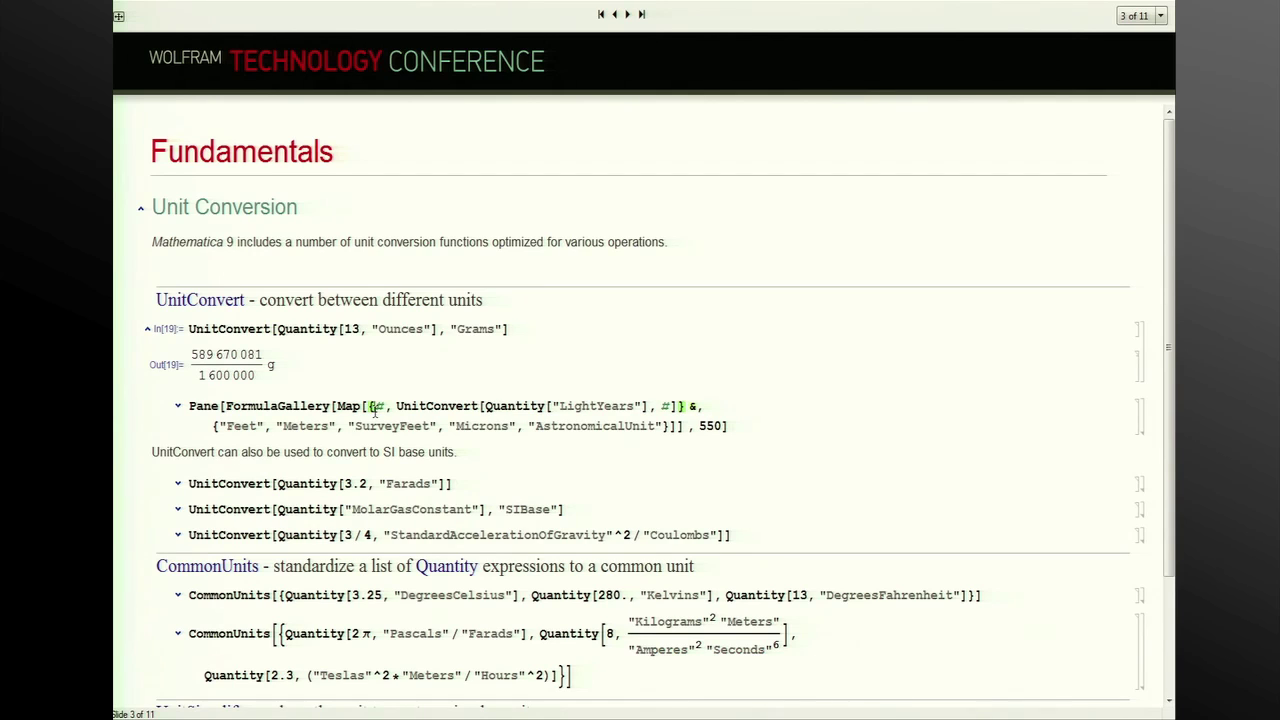
key("shift+Return")
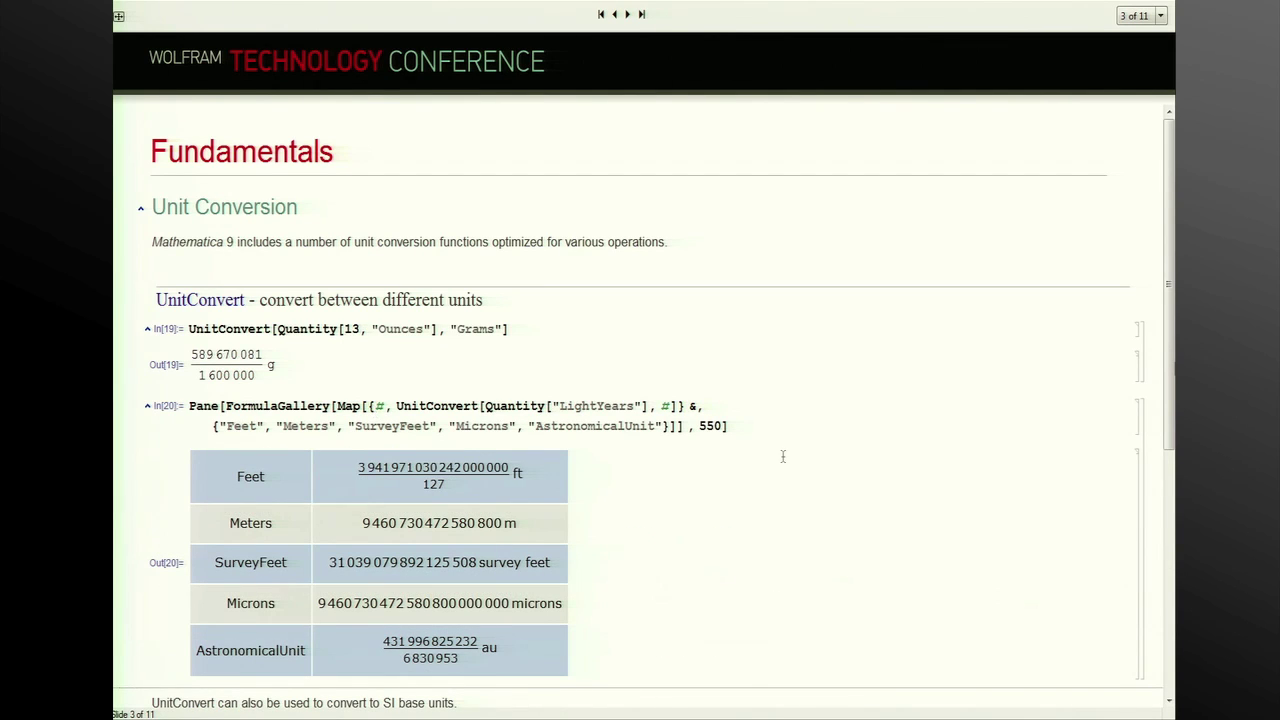
left_click_drag(1171, 346, 1173, 428)
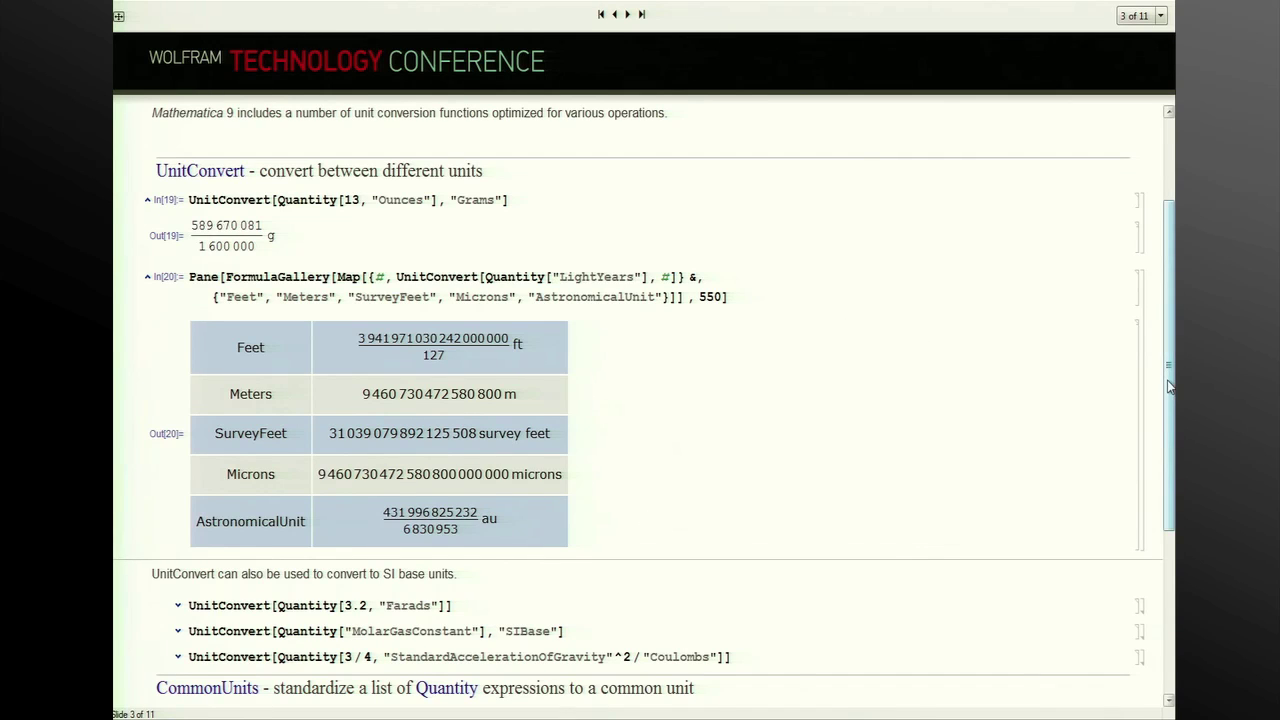
Convert 3.2 Farads to SI base units, then rename the unit "Farad", giving 3.2 s⁴A²/(kg m²)
scroll(1166, 395, "down", 1)
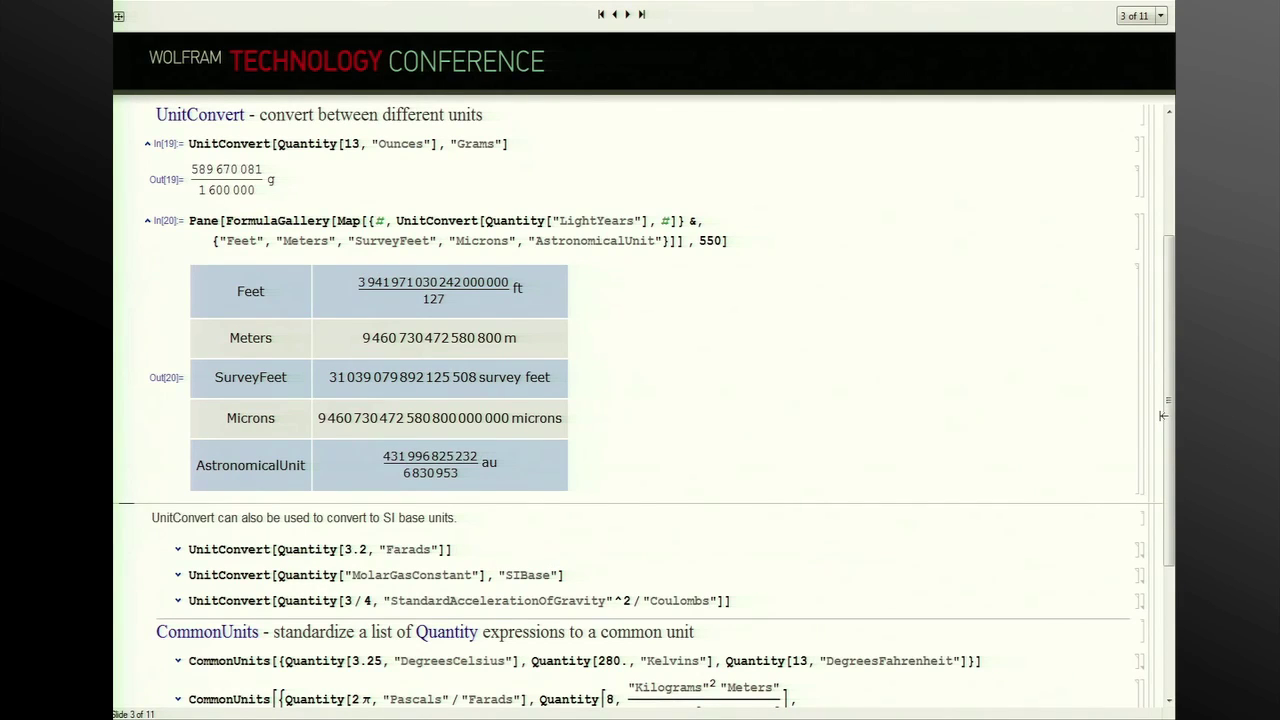
left_click(457, 549)
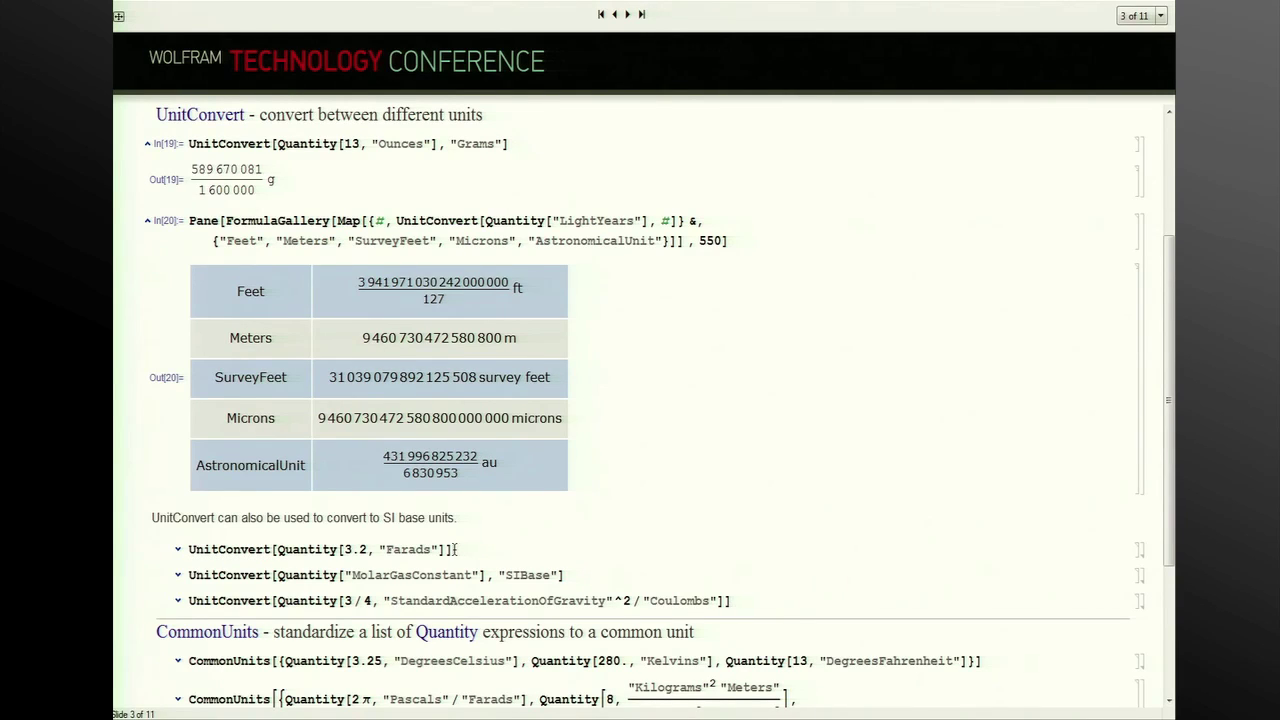
key("shift+Return")
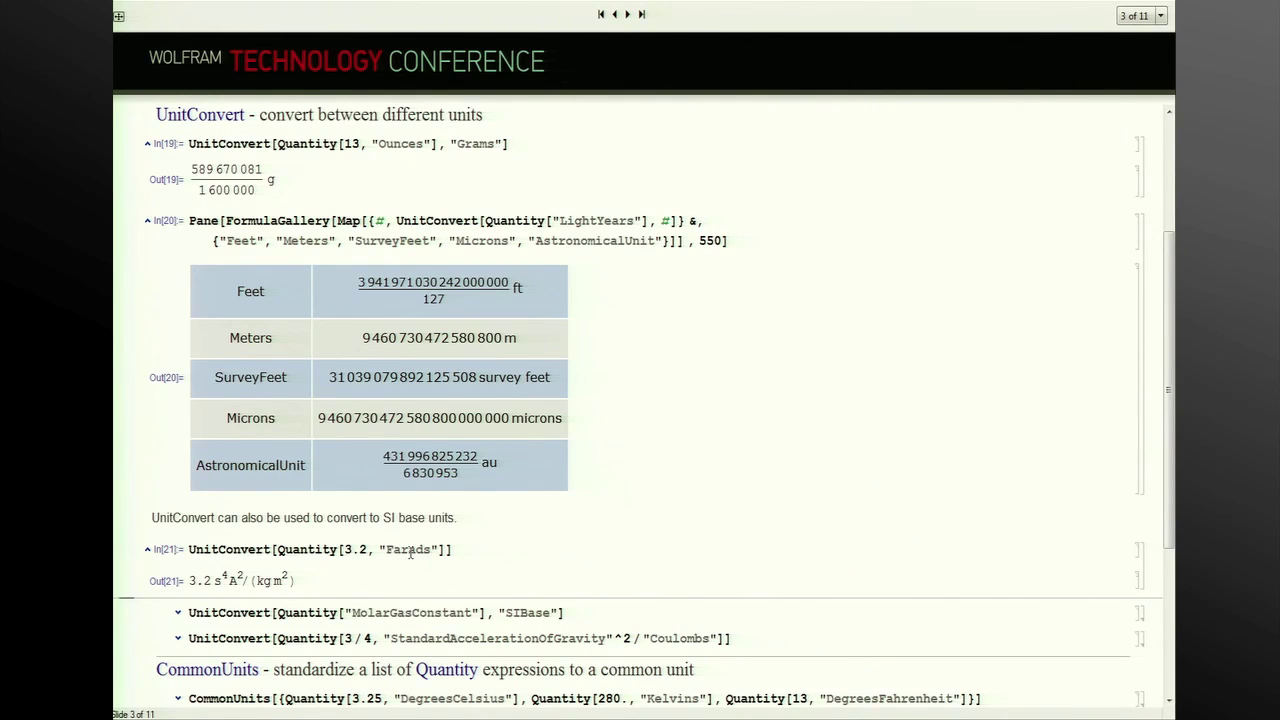
key("BackSpace")
key("shift+Return")
Rewrite the capacitance unit as "F" and re-evaluate the 3.2 conversion
left_click(440, 548)
double_click(414, 549)
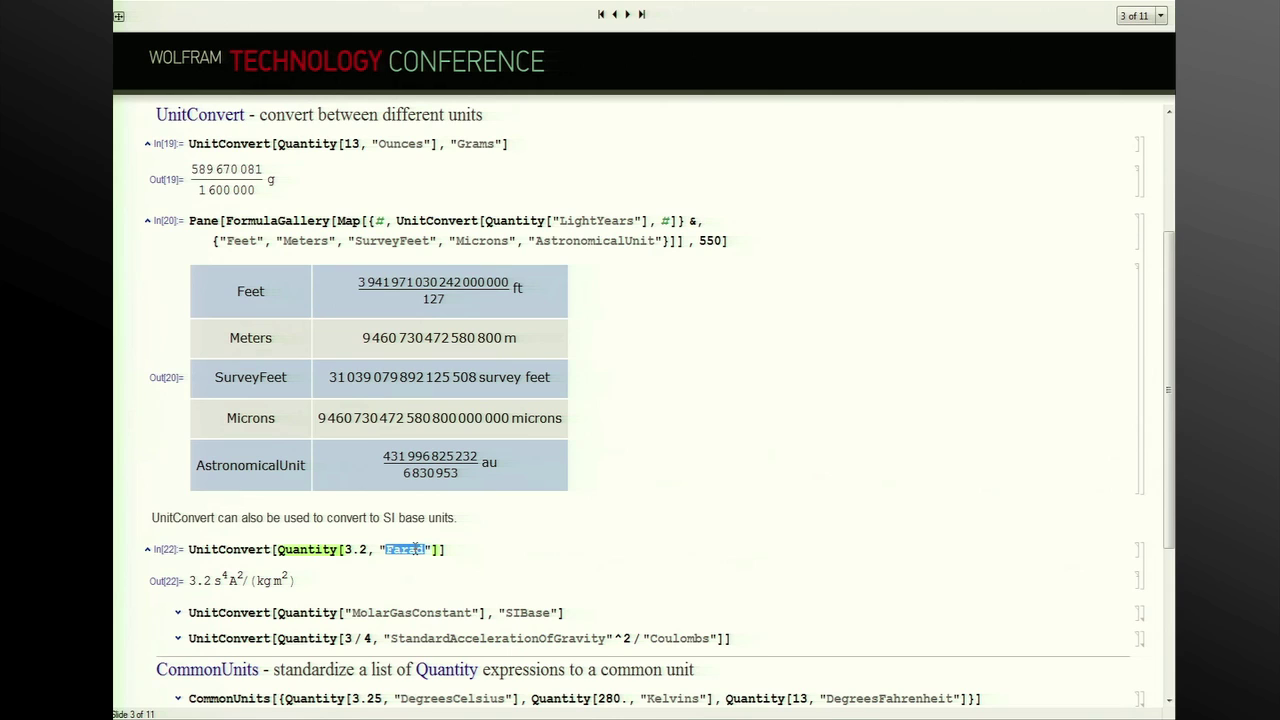
type("F")
key("shift+Return")
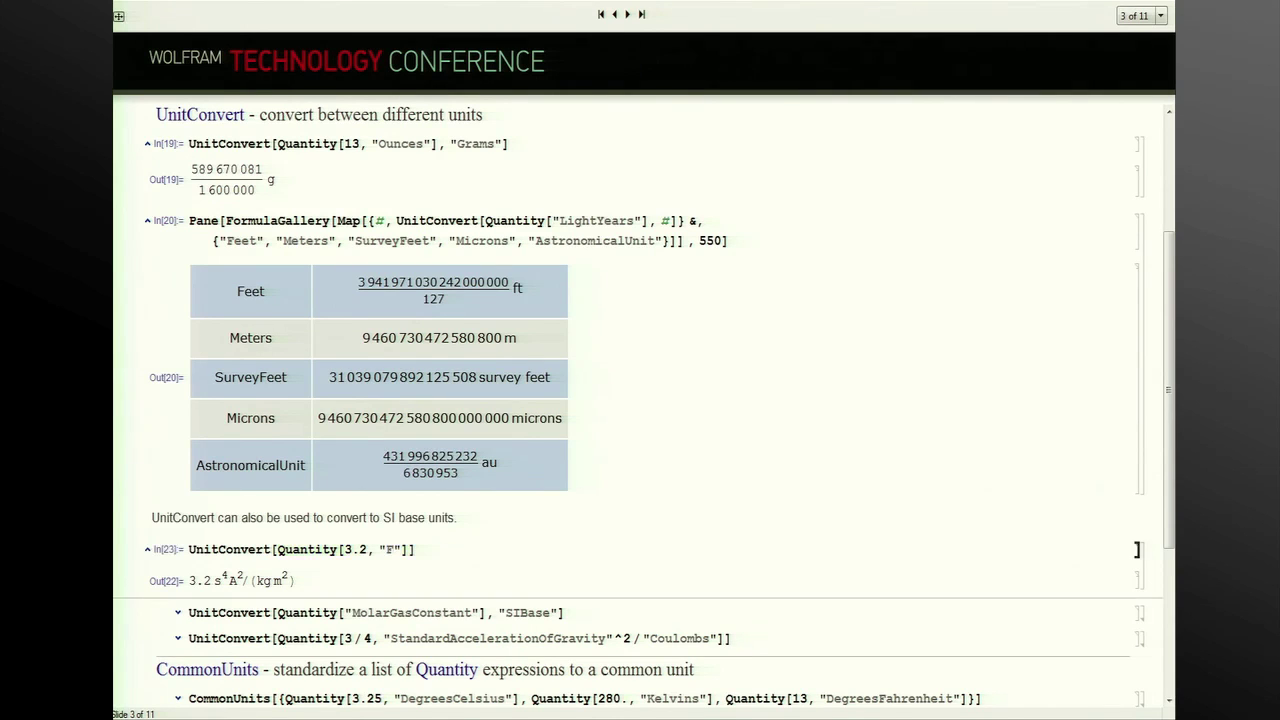
Use "farad" as the unit, then convert MolarGasConstant to 8.3145 kg m²/(s² K mol)
left_click(415, 549)
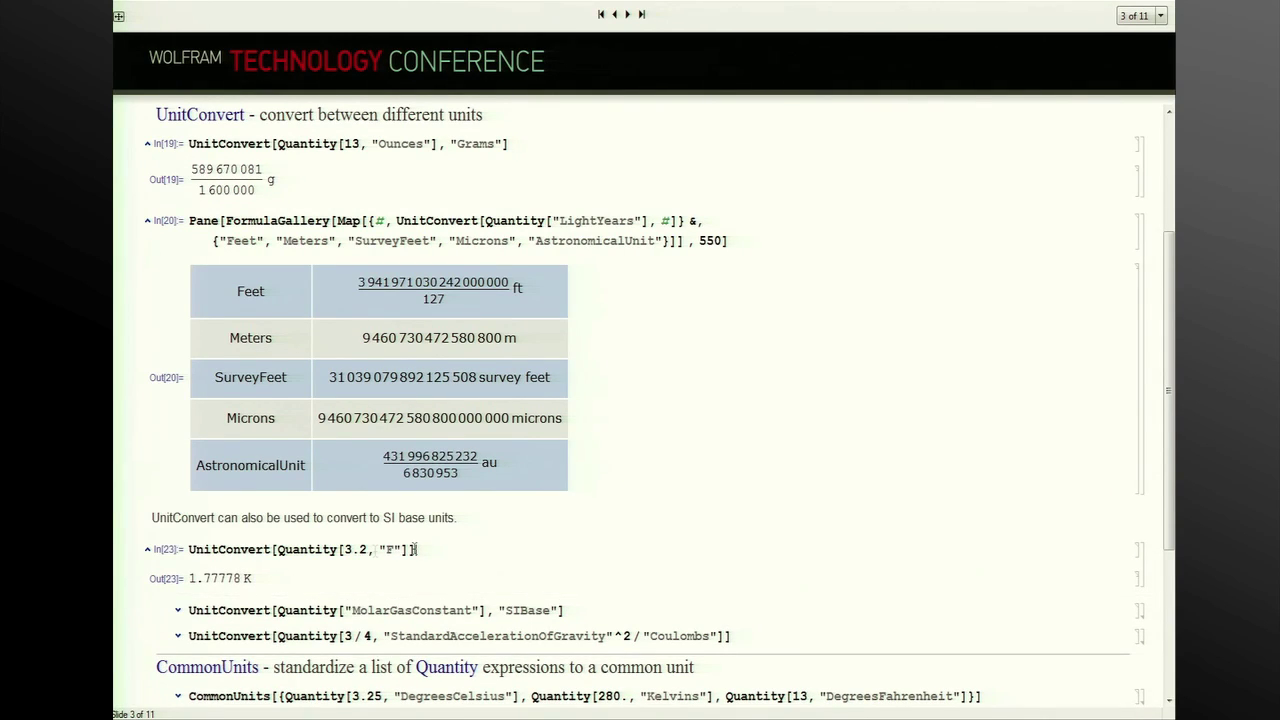
double_click(391, 549)
key("BackSpace")
type("farad")
key("shift+Return")
left_click(188, 612)
key("shift+Return")
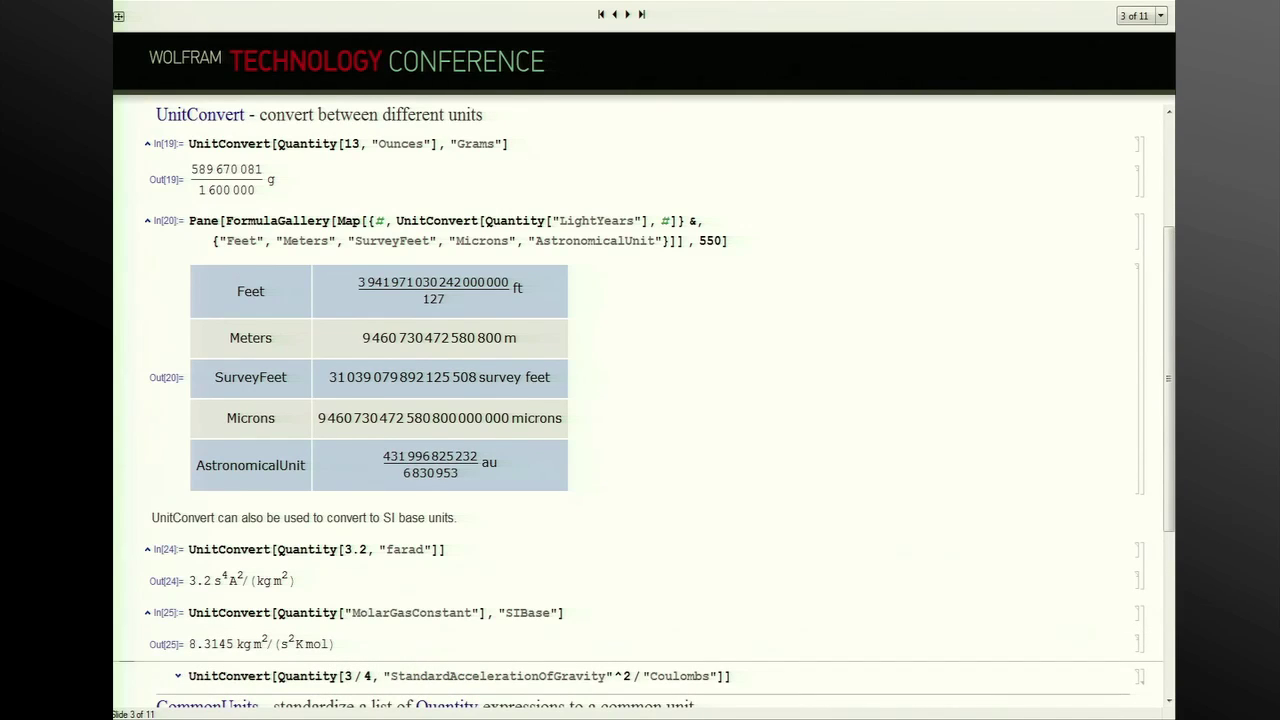
scroll(640, 400, "down", 2)
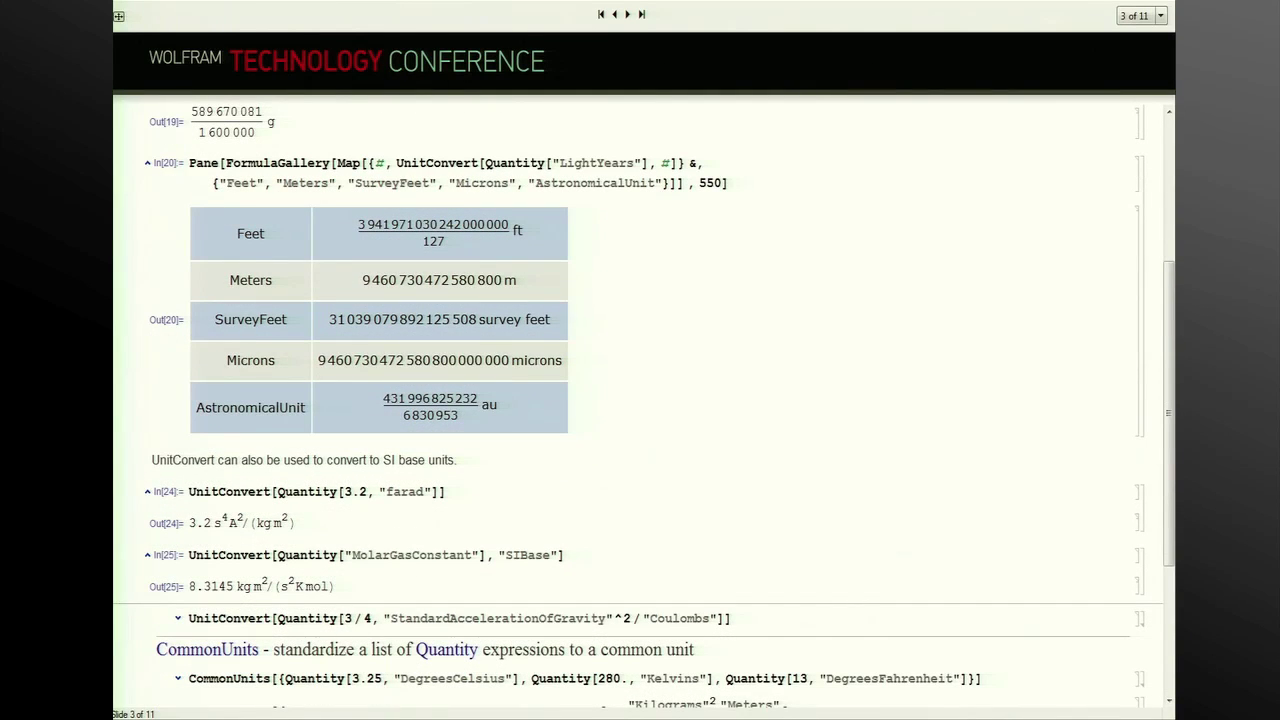
left_click(188, 618)
key("shift+Return")
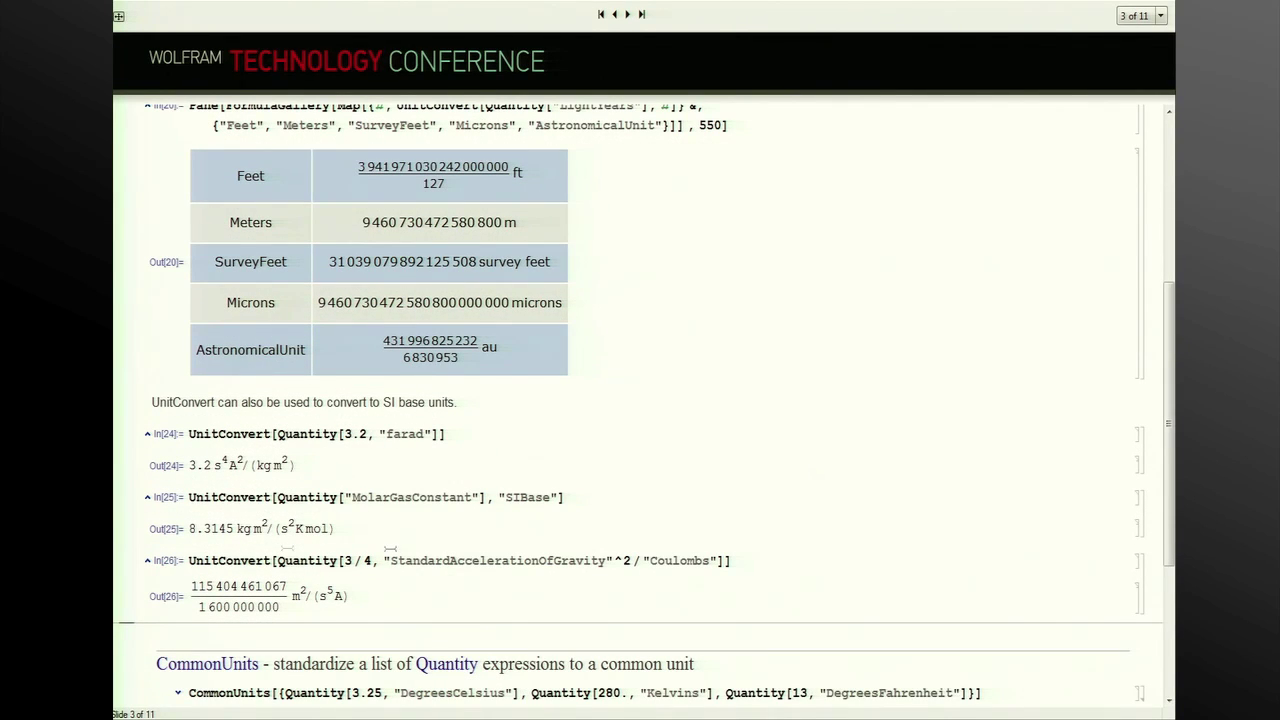
double_click(505, 560)
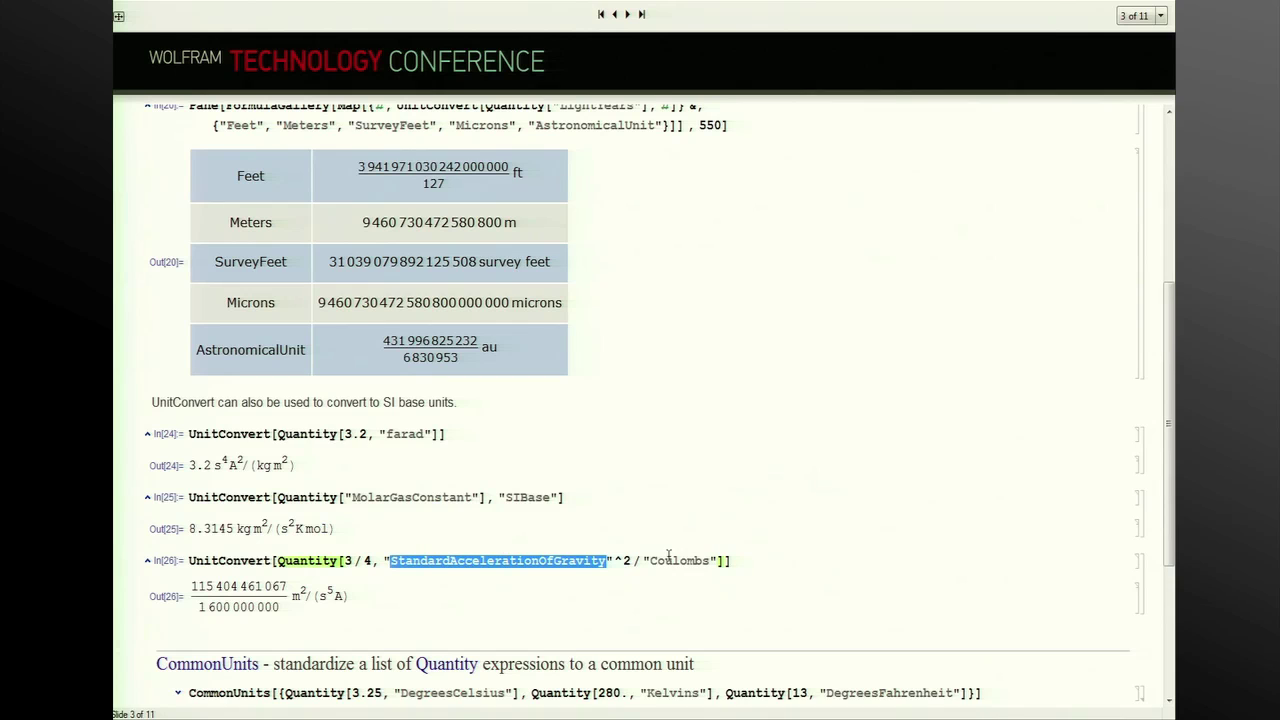
scroll(1170, 493, "down", 4)
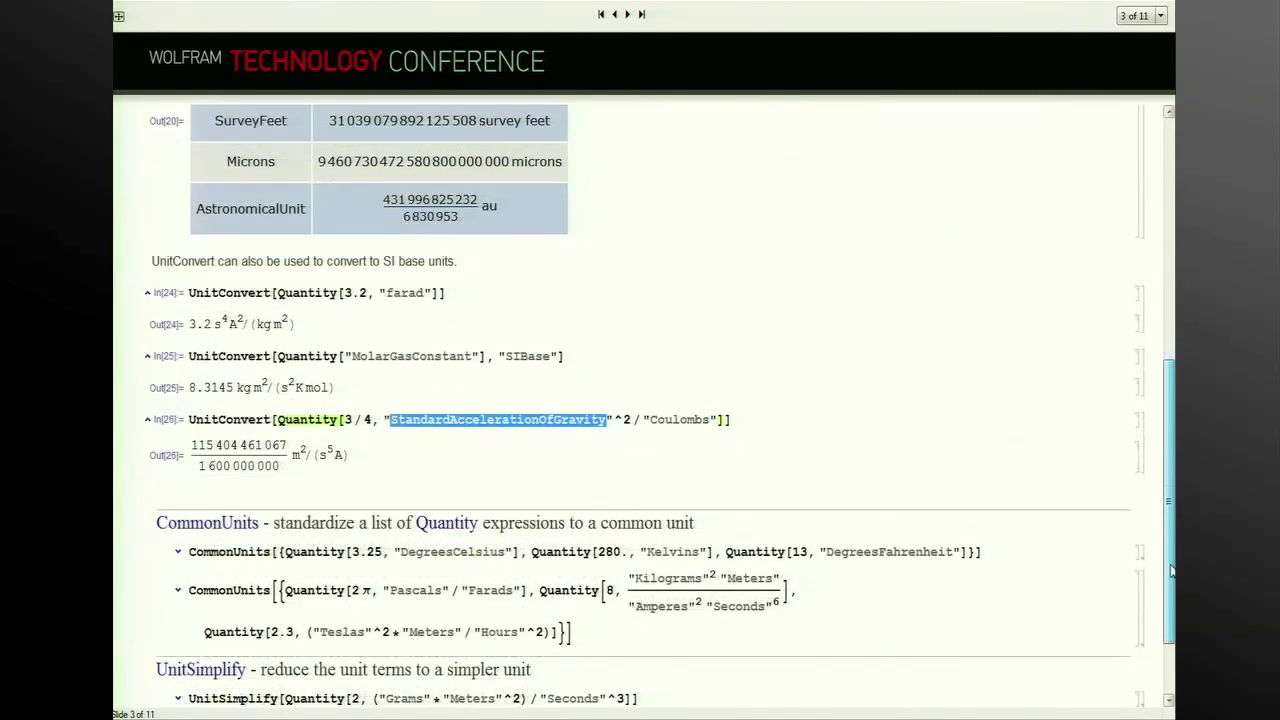
left_click(930, 500)
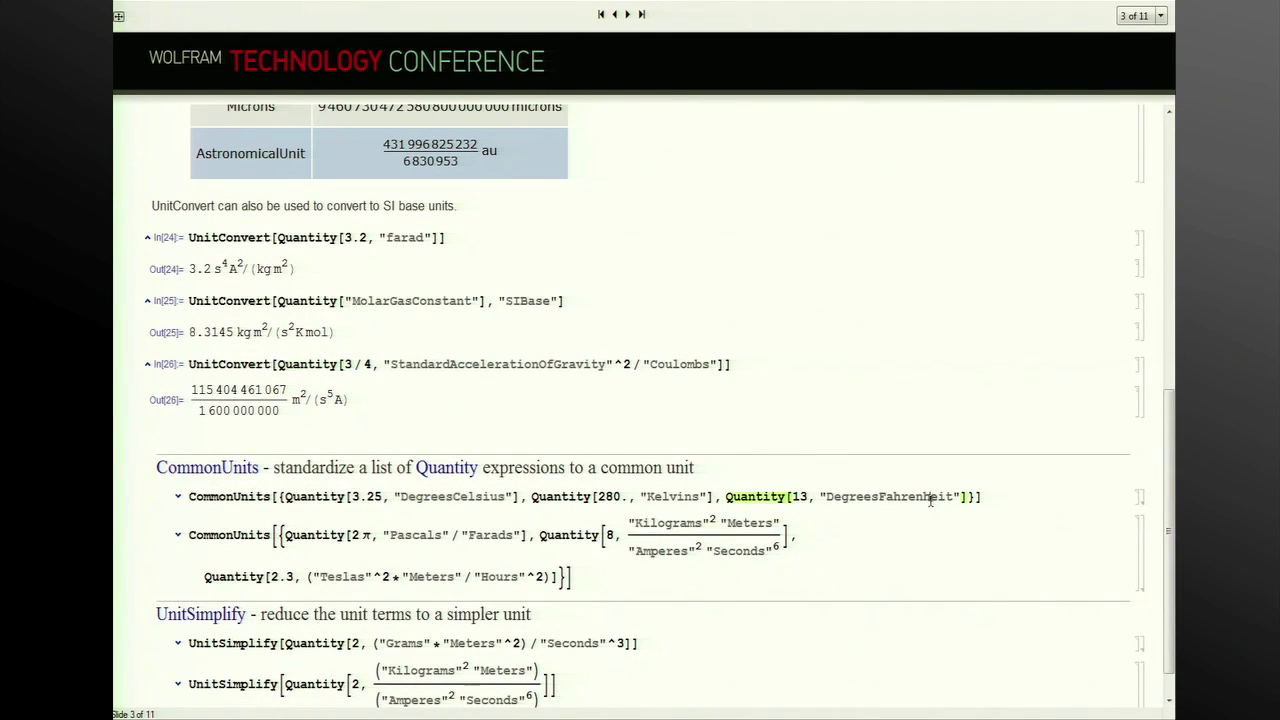
Evaluate both CommonUnits examples, giving {37.85 °F, 44.33 °F, 13 °F} and three Pa/F values
key("shift+Return")
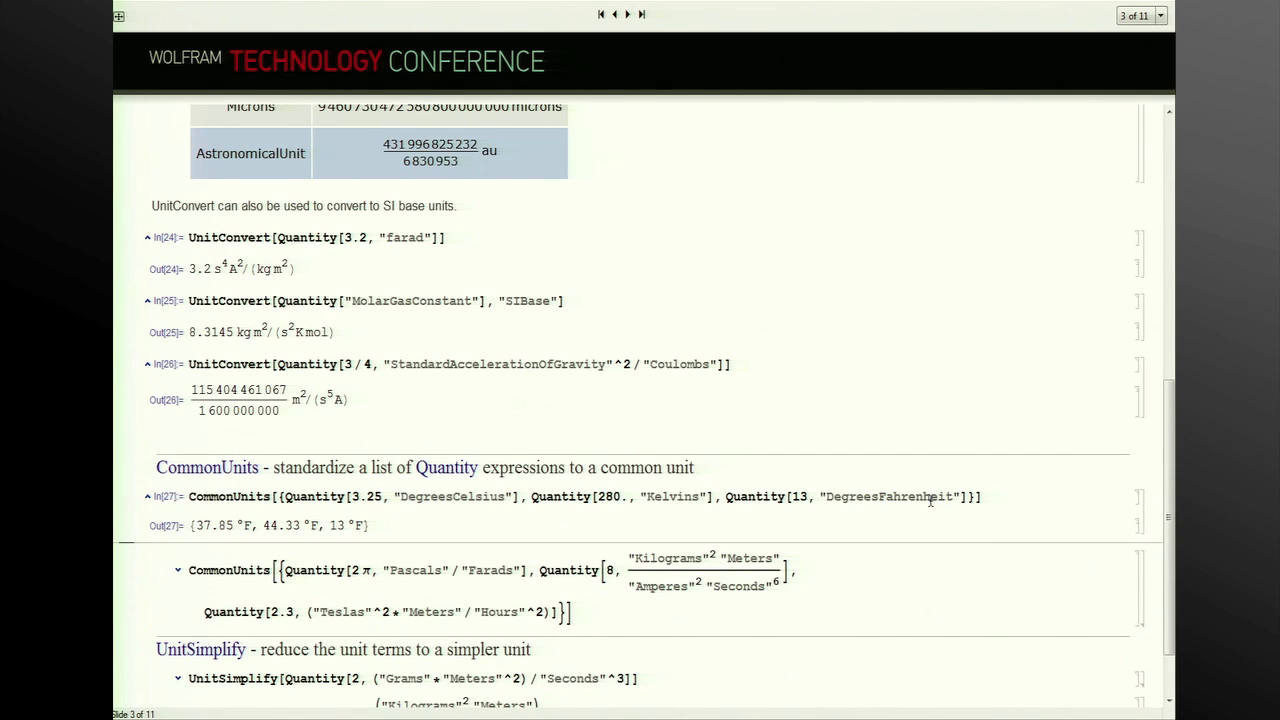
key("Down")
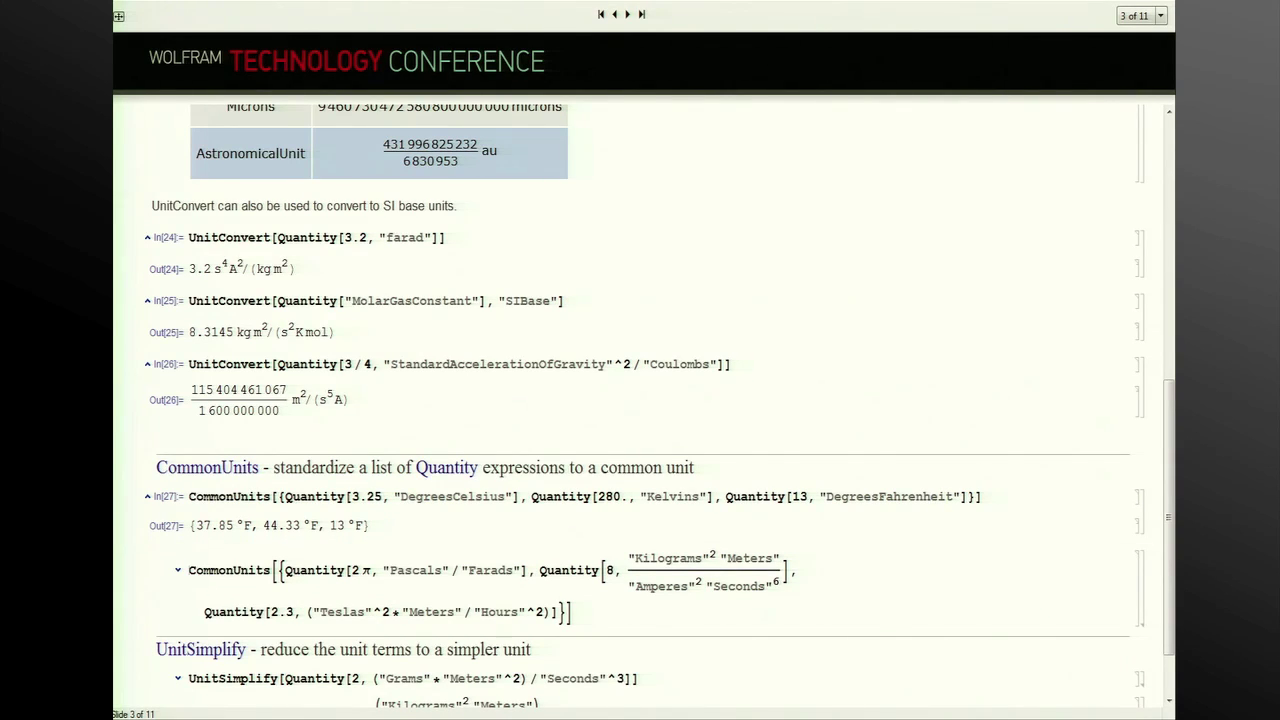
key("shift+Return")
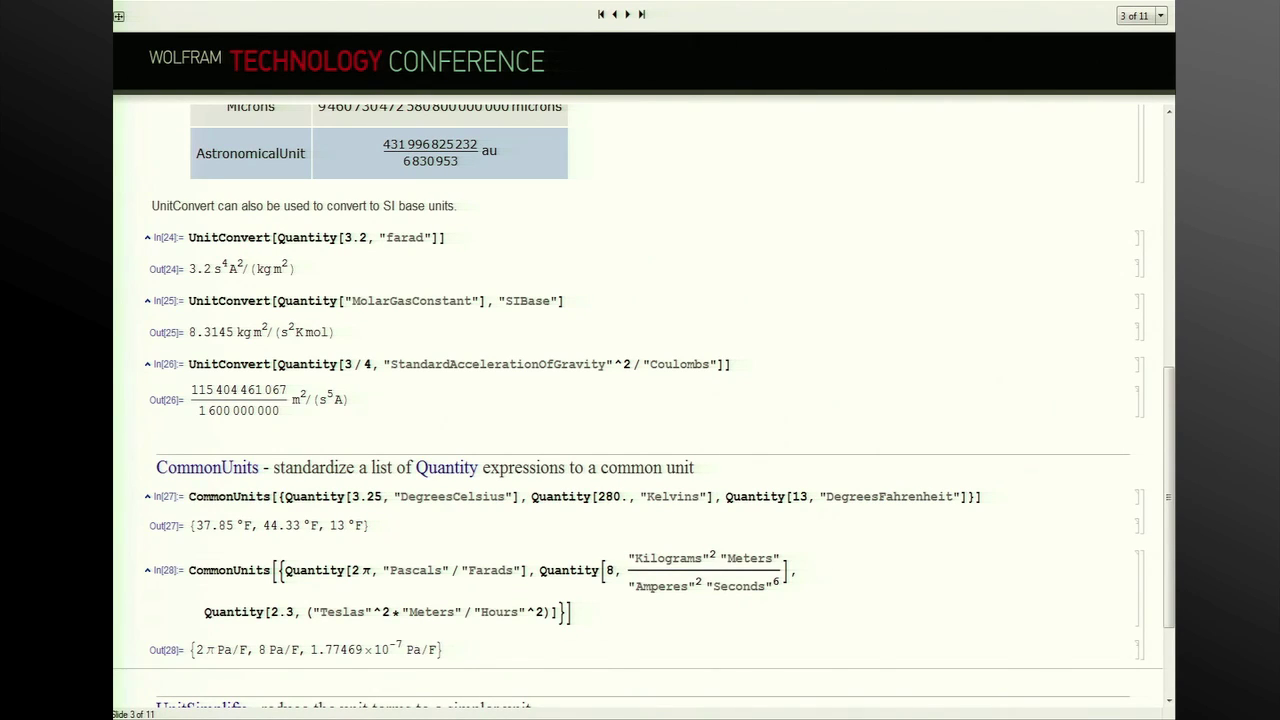
scroll(1172, 532, "down", 3)
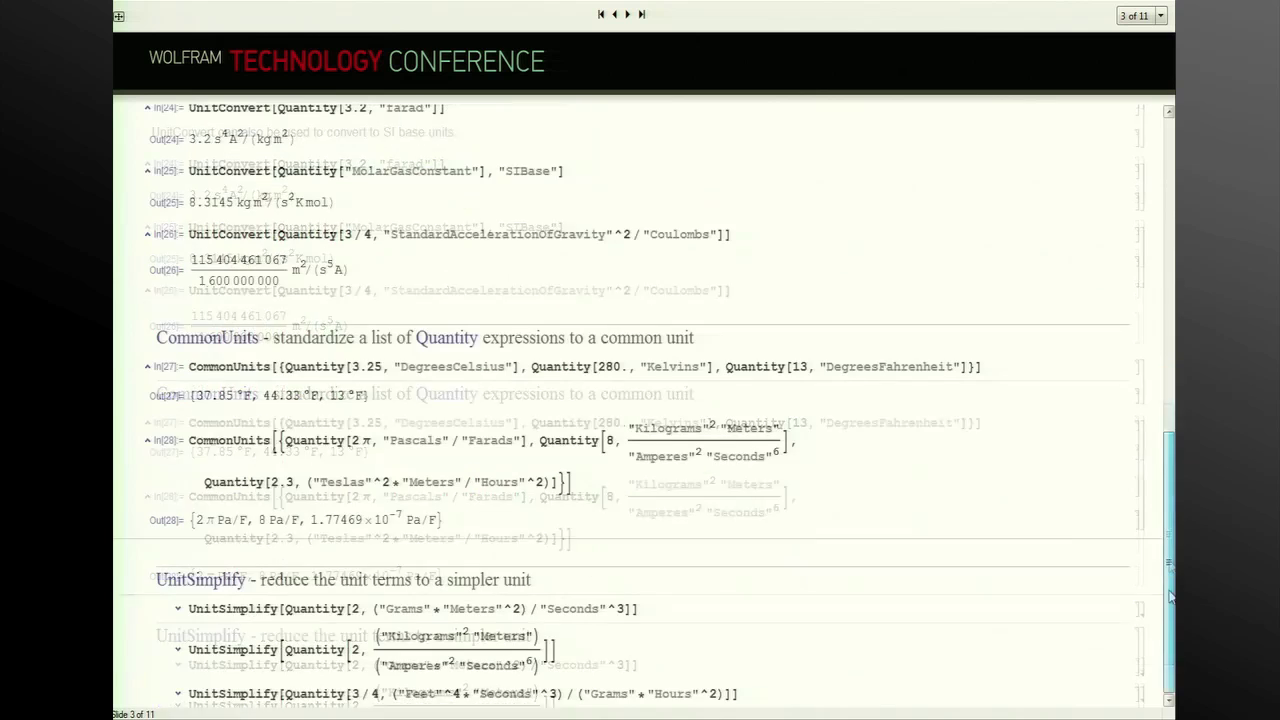
Evaluate all three UnitSimplify examples, returning 1/500 W, 2 Pa/F and a W/Pa² fraction
left_click(661, 613)
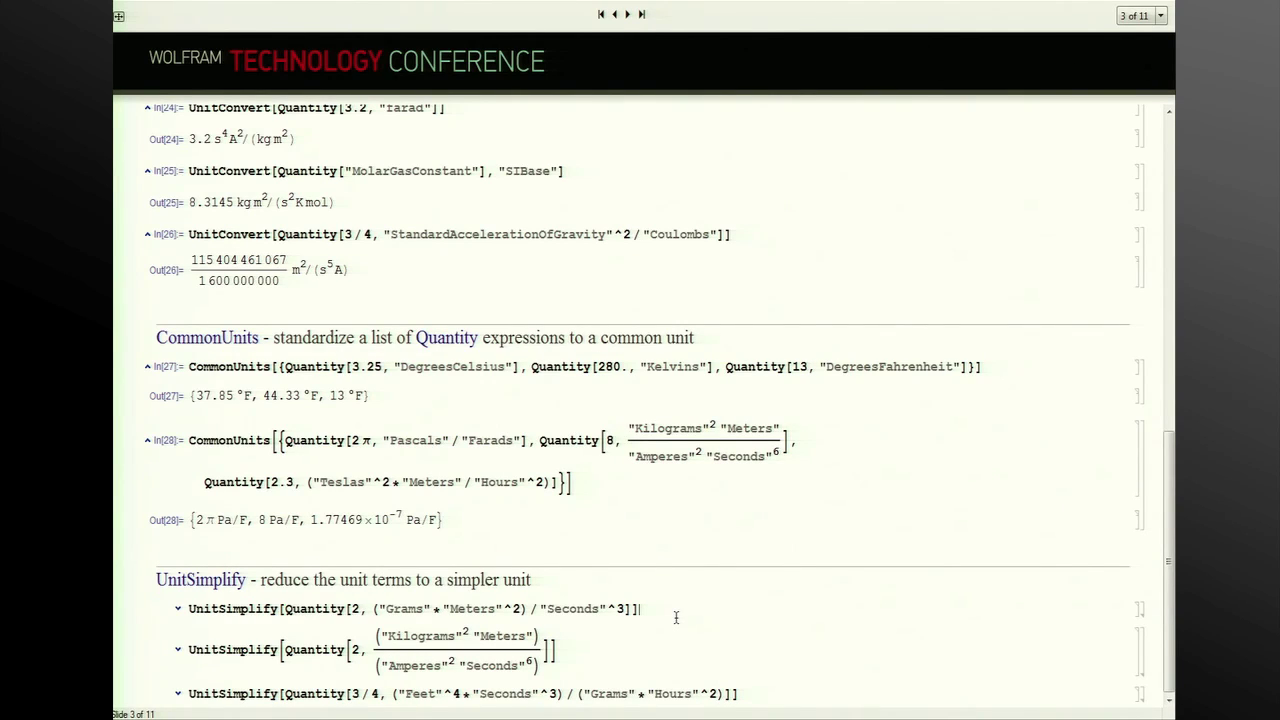
key("shift+Return")
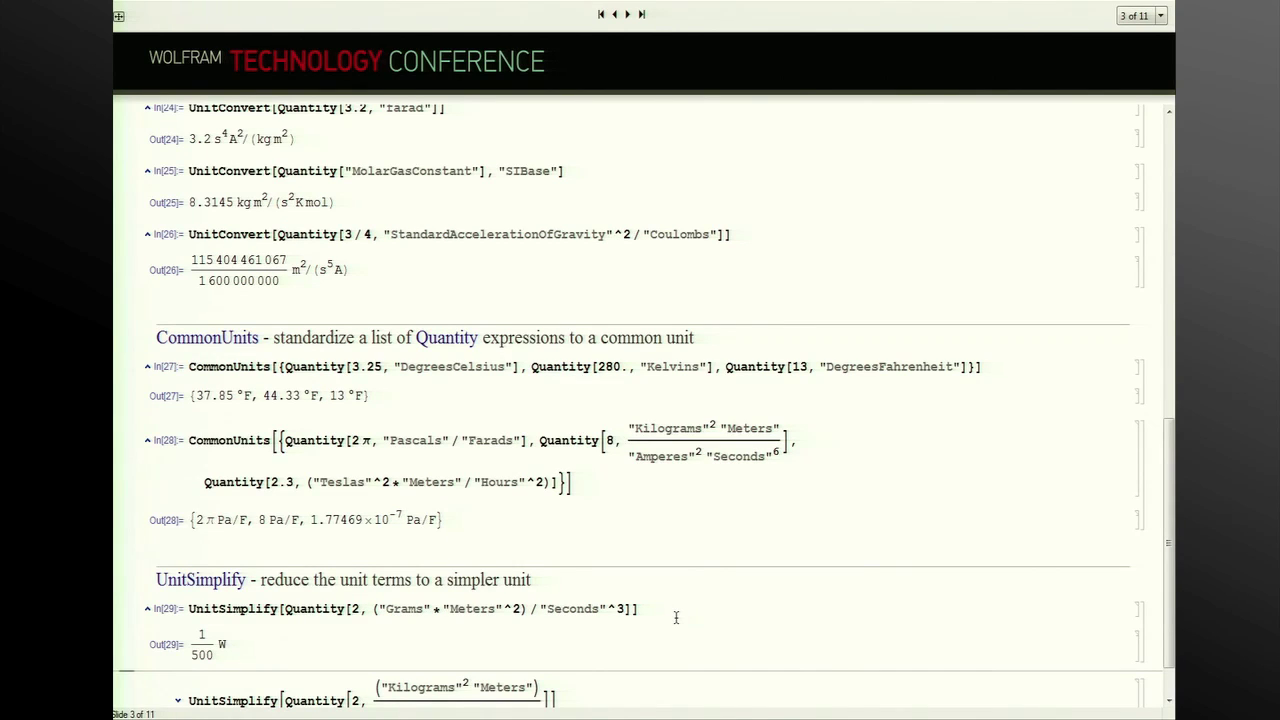
scroll(676, 617, "down", 1)
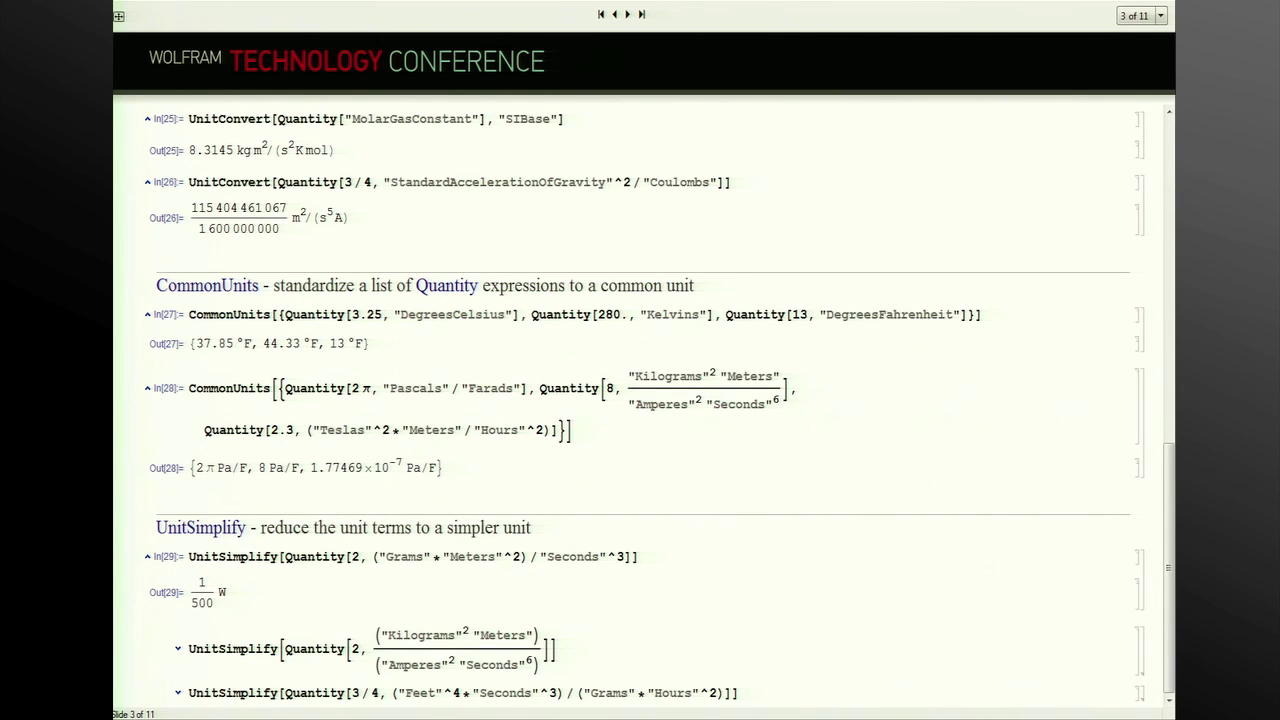
key("shift+Return")
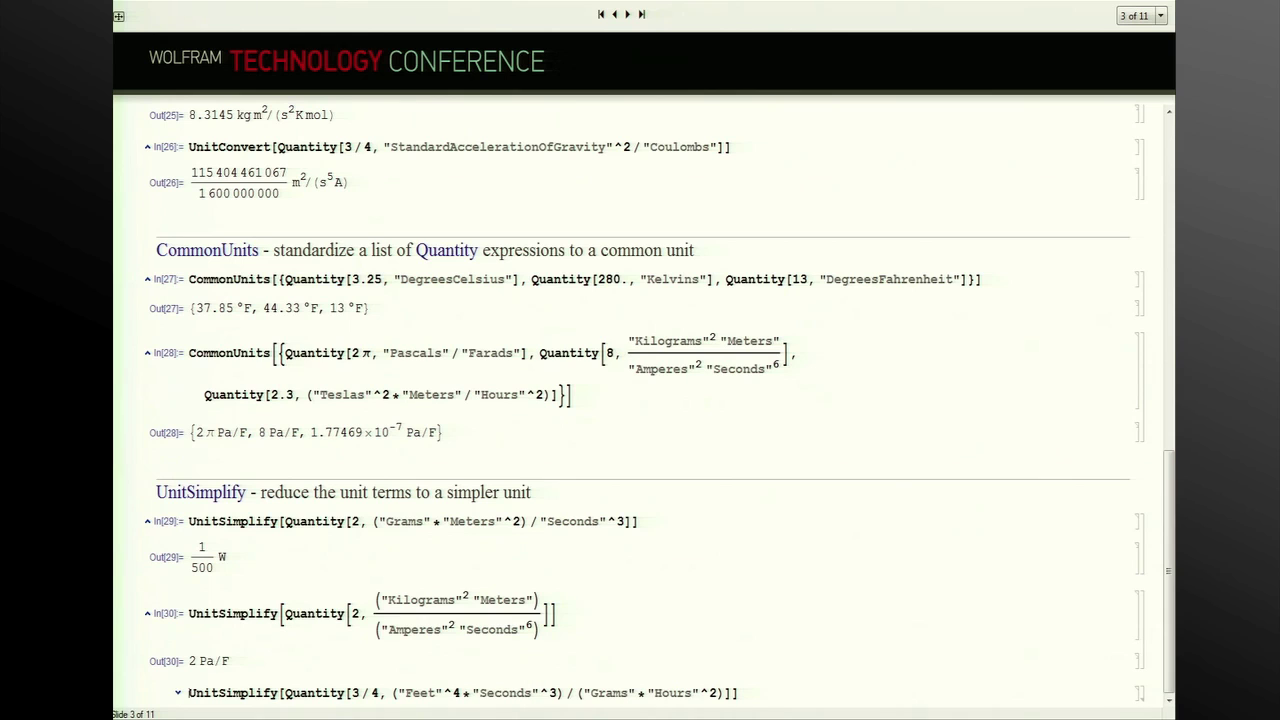
key("shift+Return")
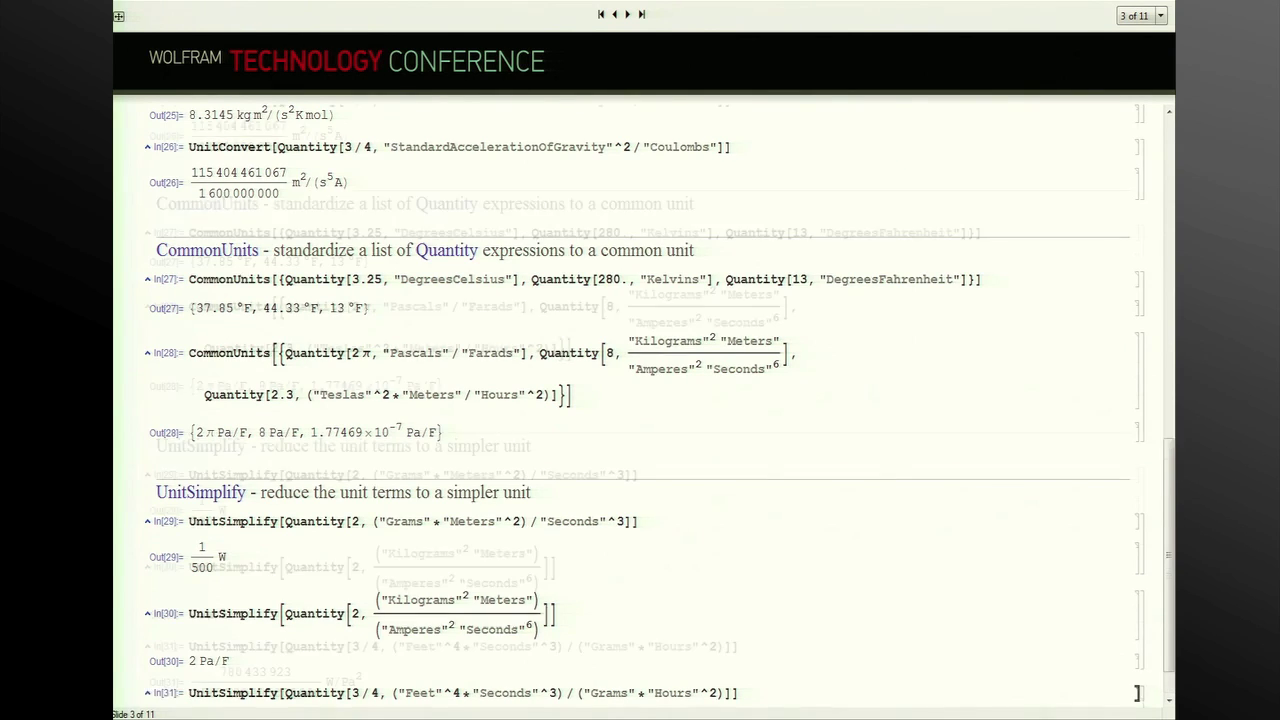